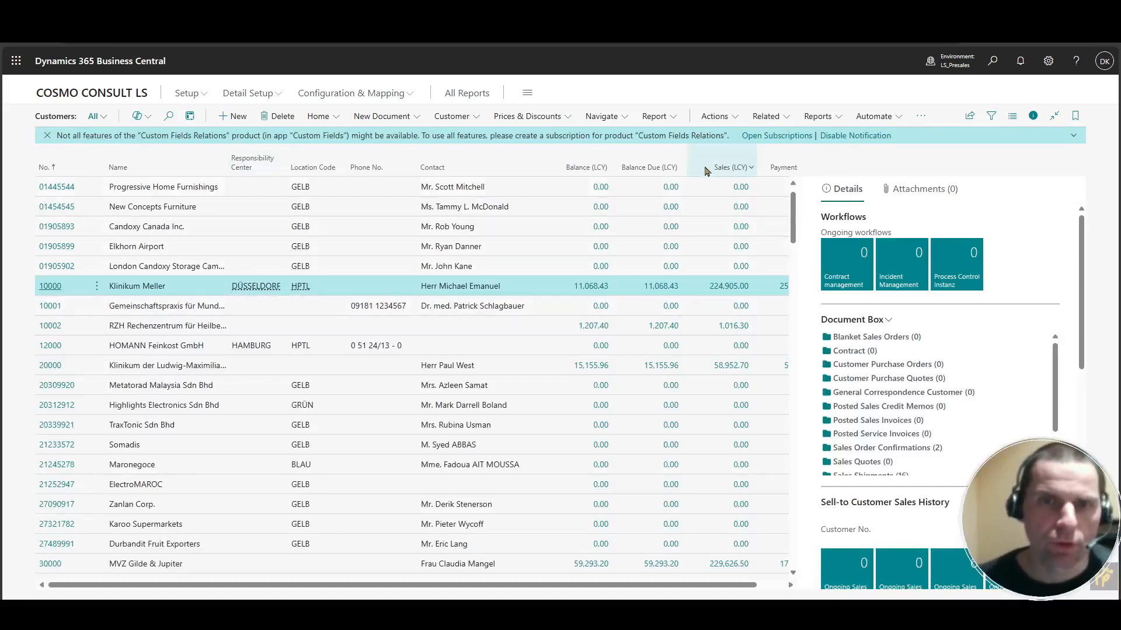
Launch the WEBCON BPS Start Process Wizard for the selected customer Klinikum Meller.
left_click(728, 119)
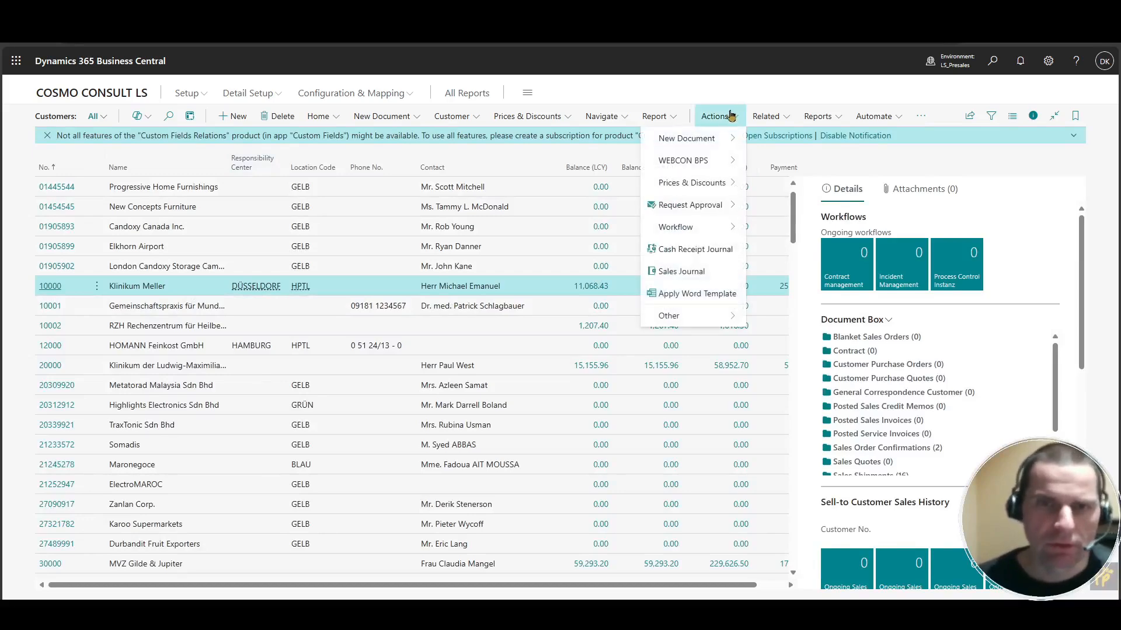
mouse_move(726, 169)
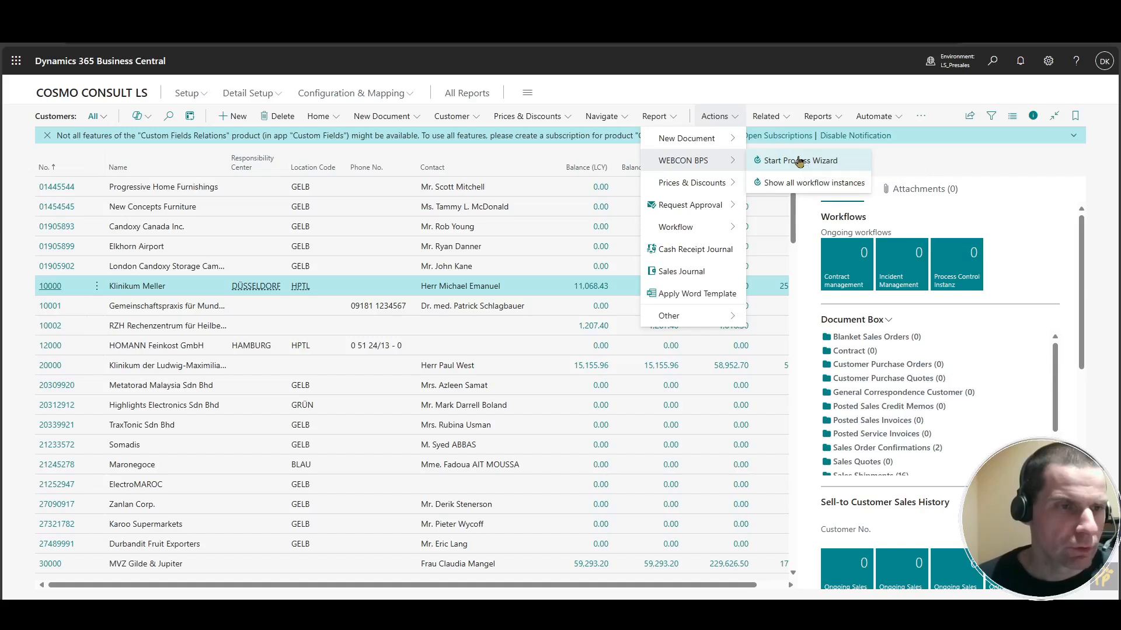
left_click(788, 162)
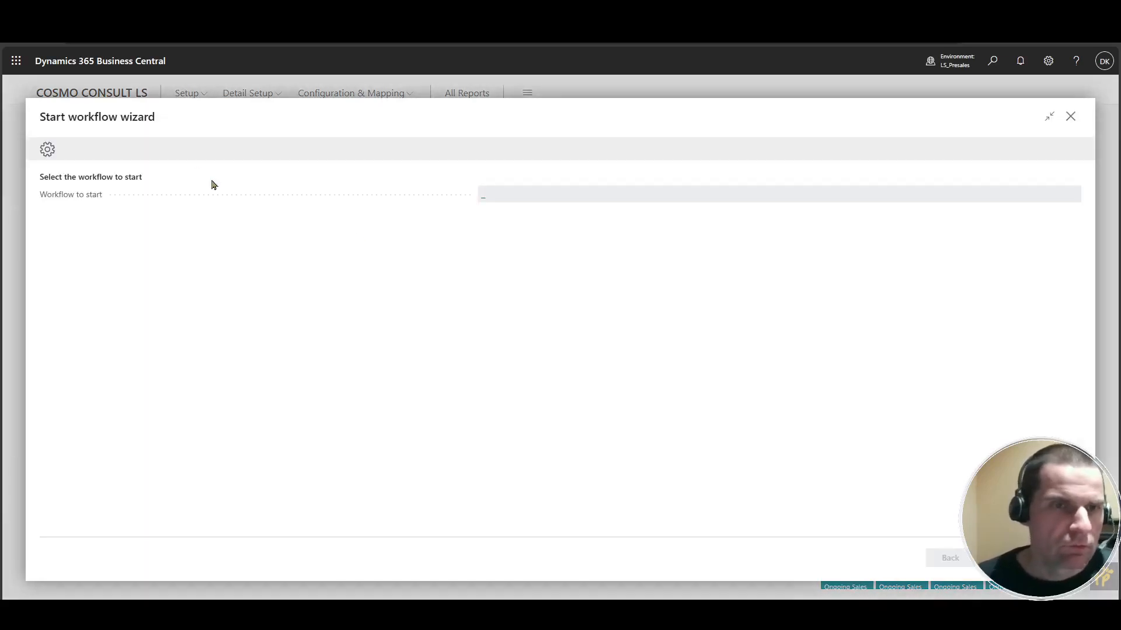
Choose "New contract with customer" as the workflow to start and continue the wizard.
left_click(568, 201)
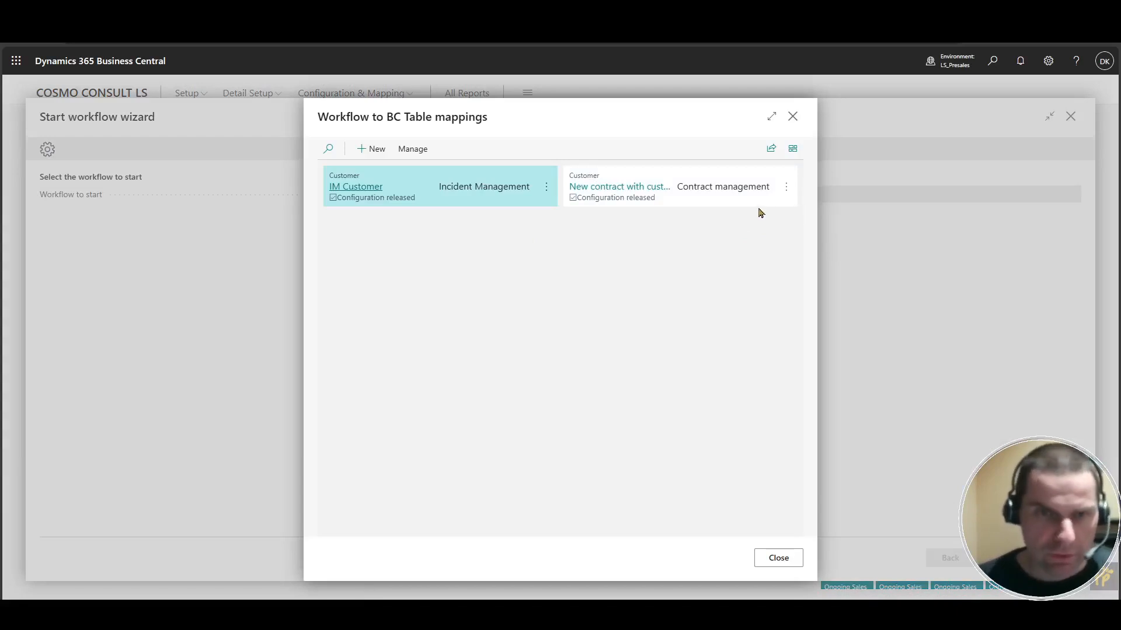
left_click(729, 204)
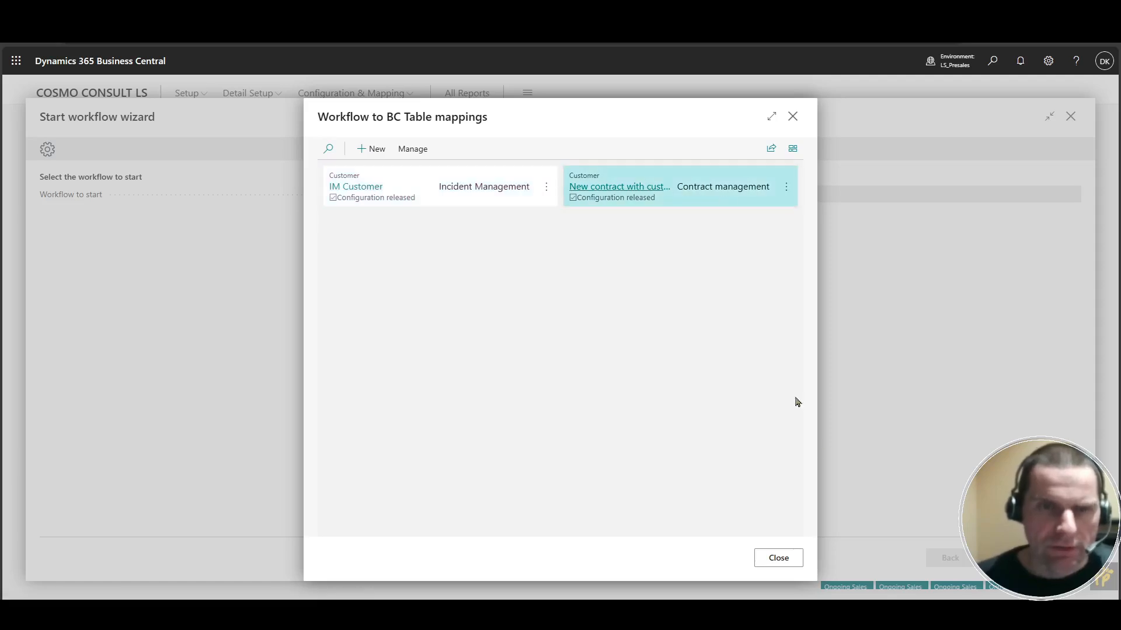
left_click(776, 560)
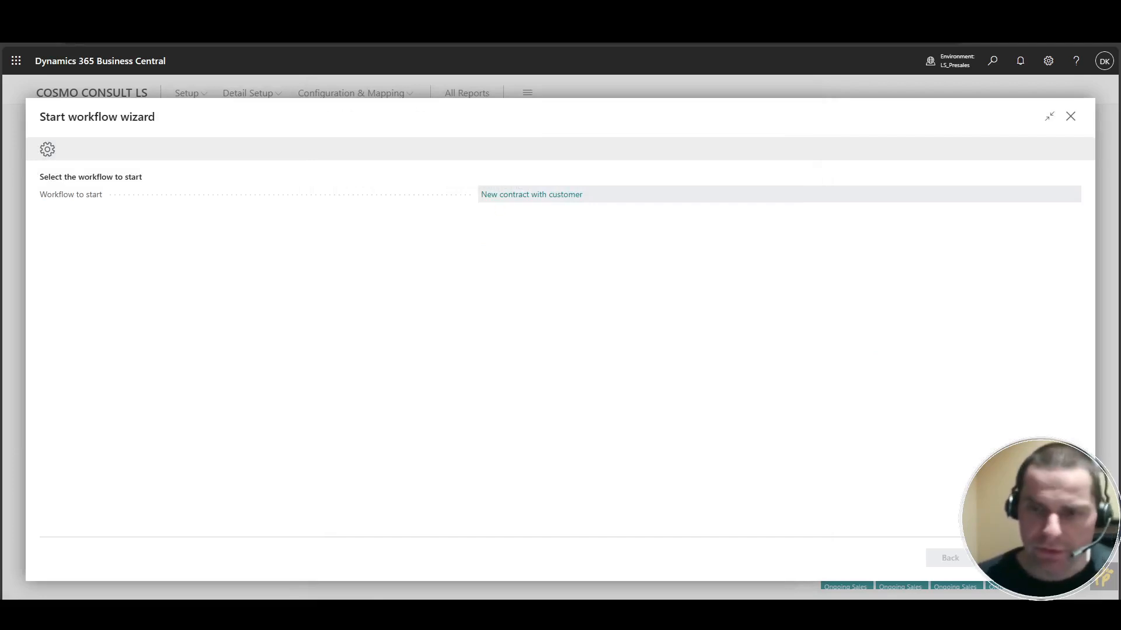
left_click(1003, 558)
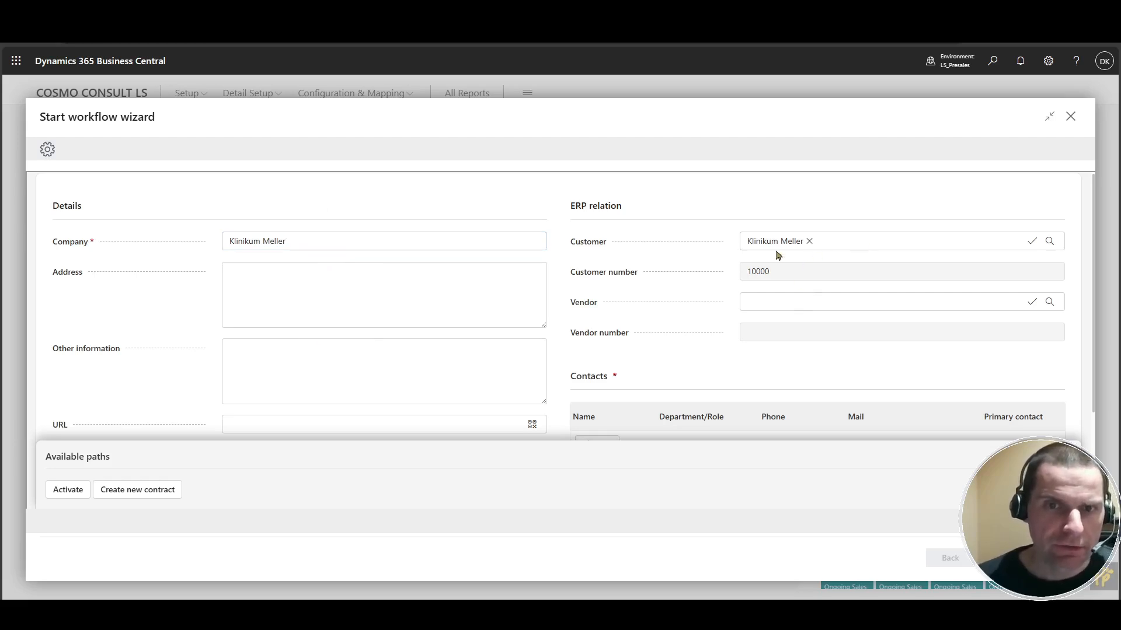
Add a contact with the person's name, role "Head of purchase" and e-mail address, marked as primary contact.
left_click(769, 278)
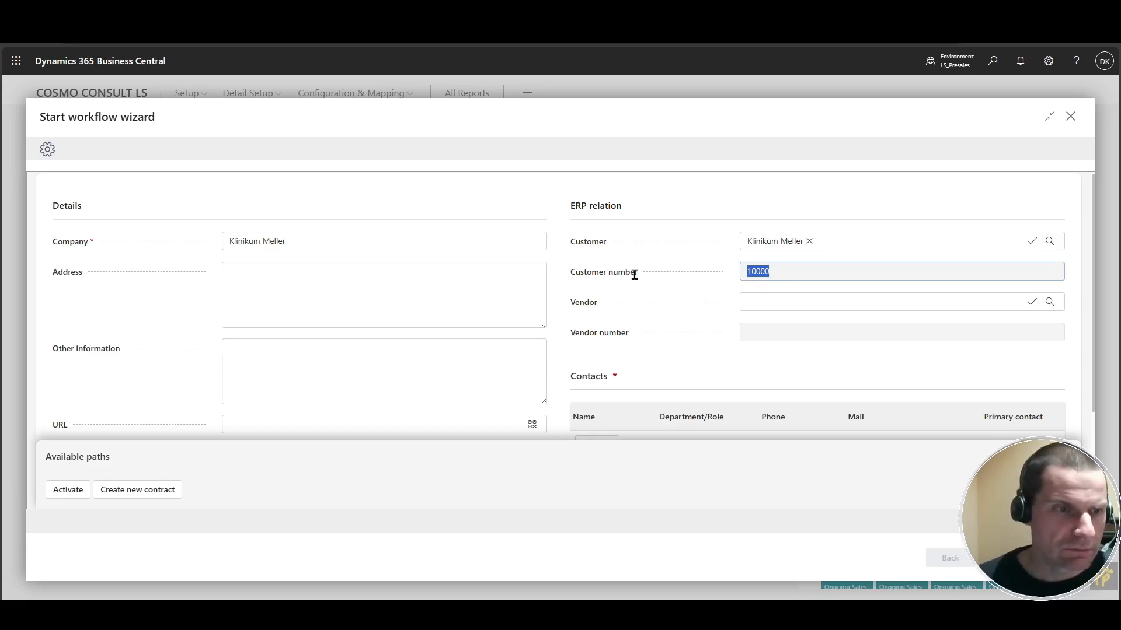
scroll(632, 270, "down", 2)
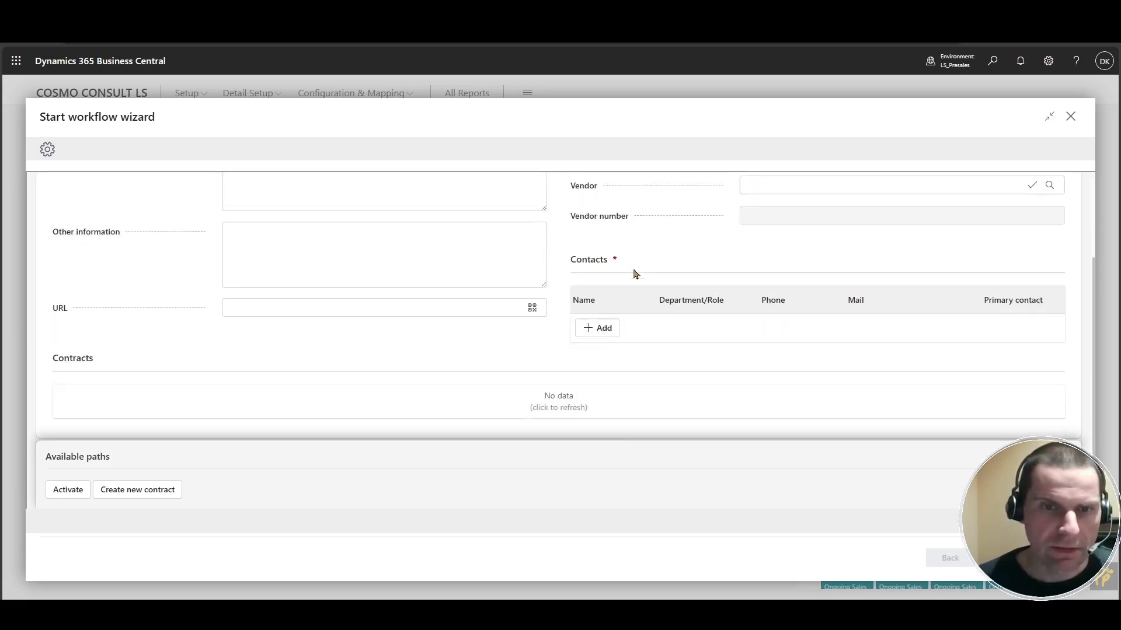
left_click(604, 328)
left_click(624, 327)
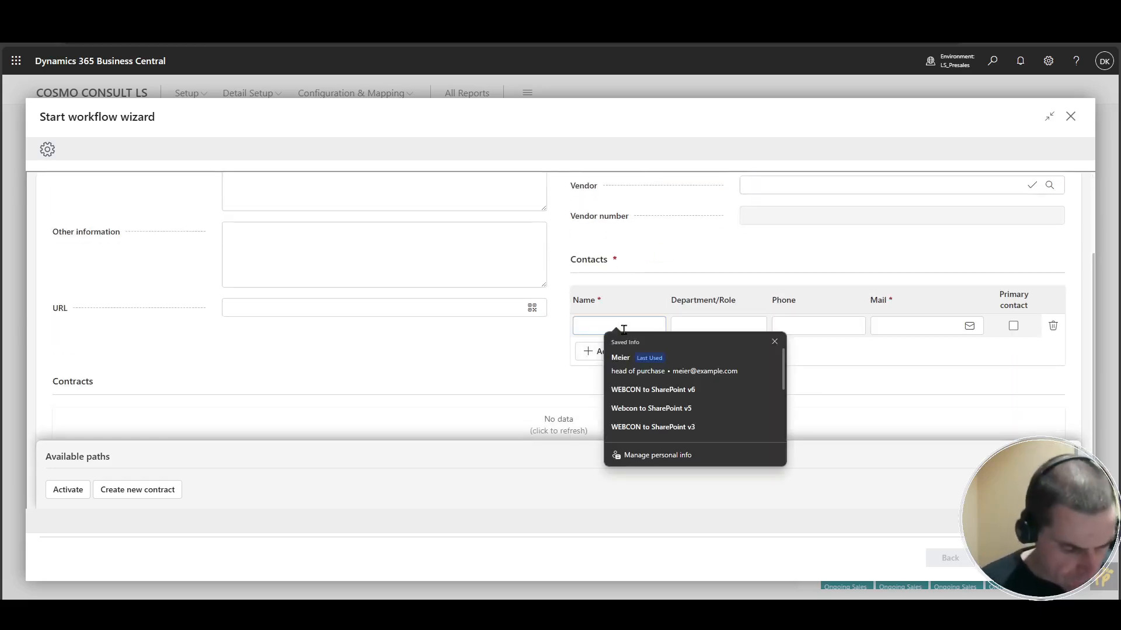
type("Meier")
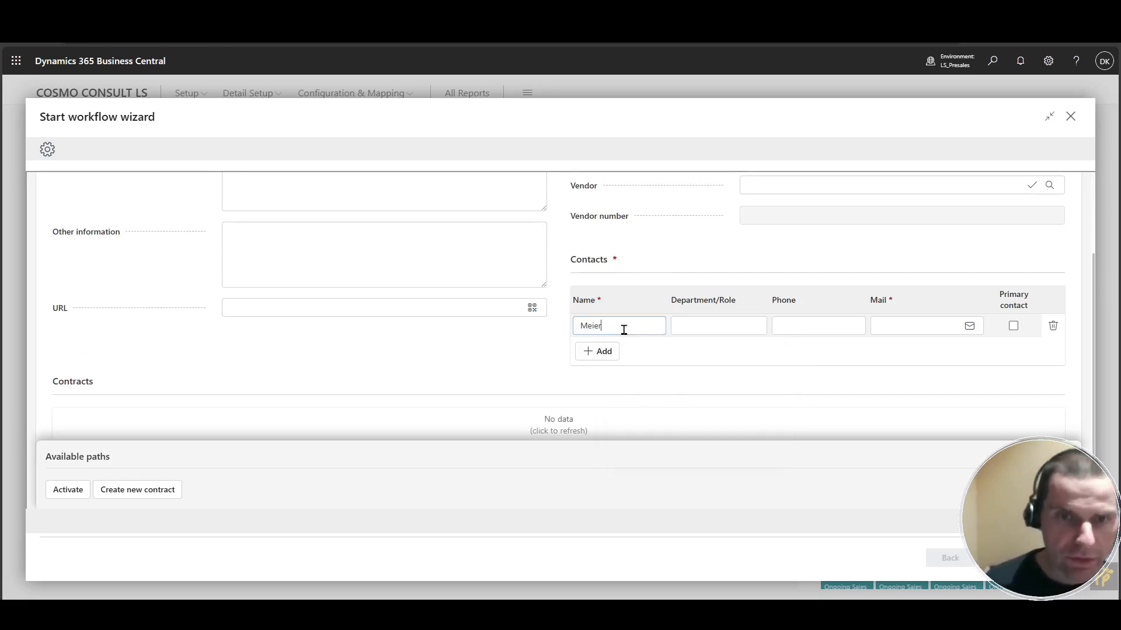
key("Tab")
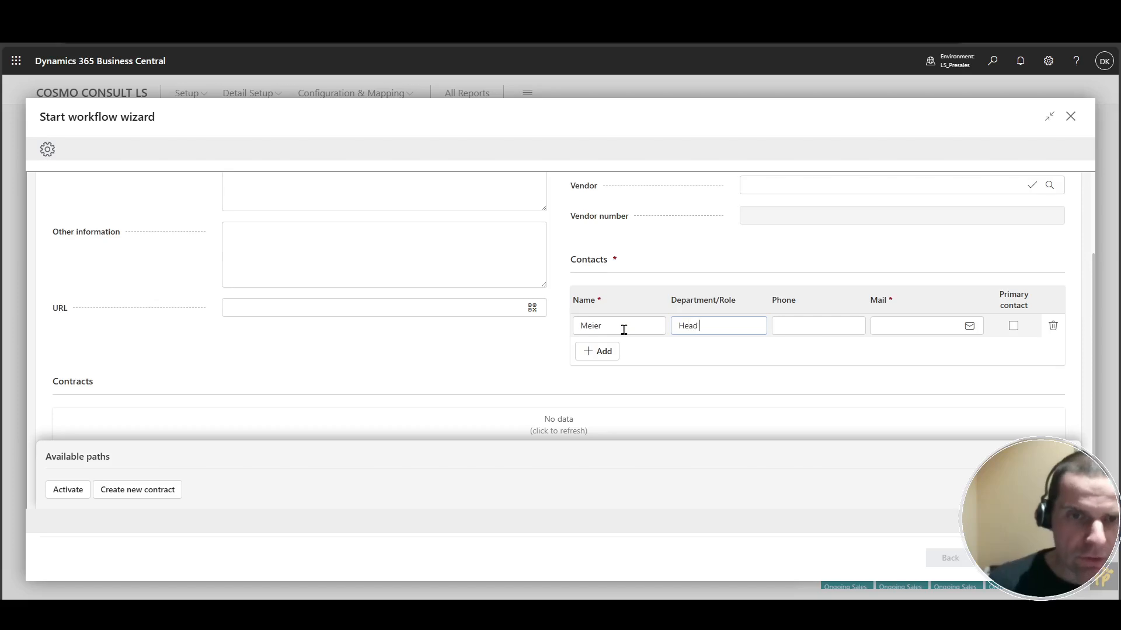
type("Head of purchase")
key("Tab")
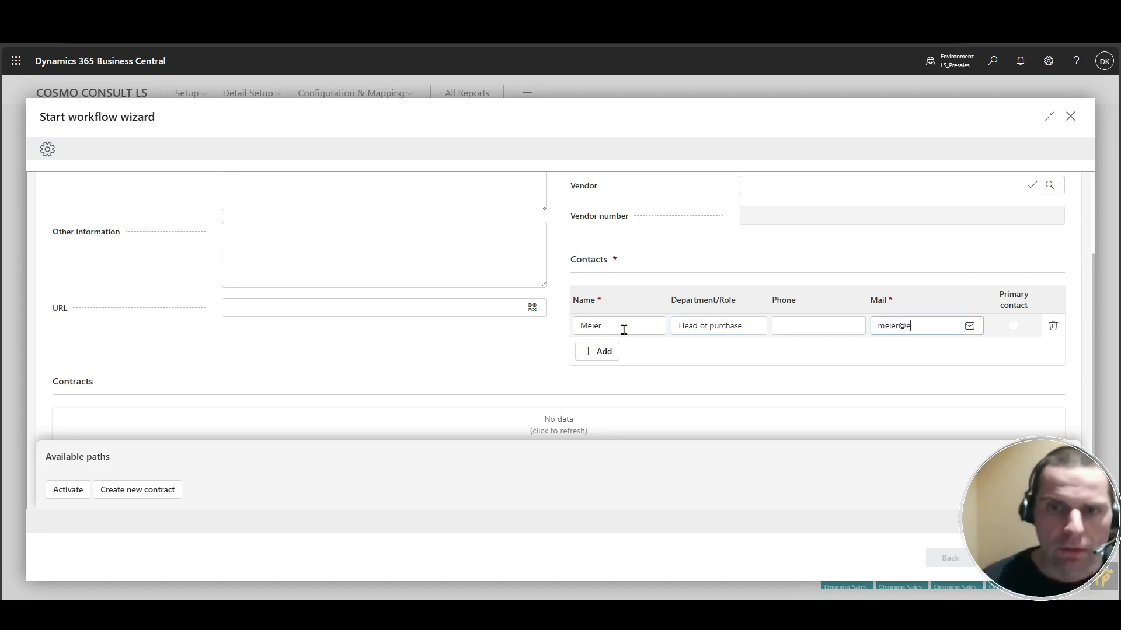
key("Tab")
key("space")
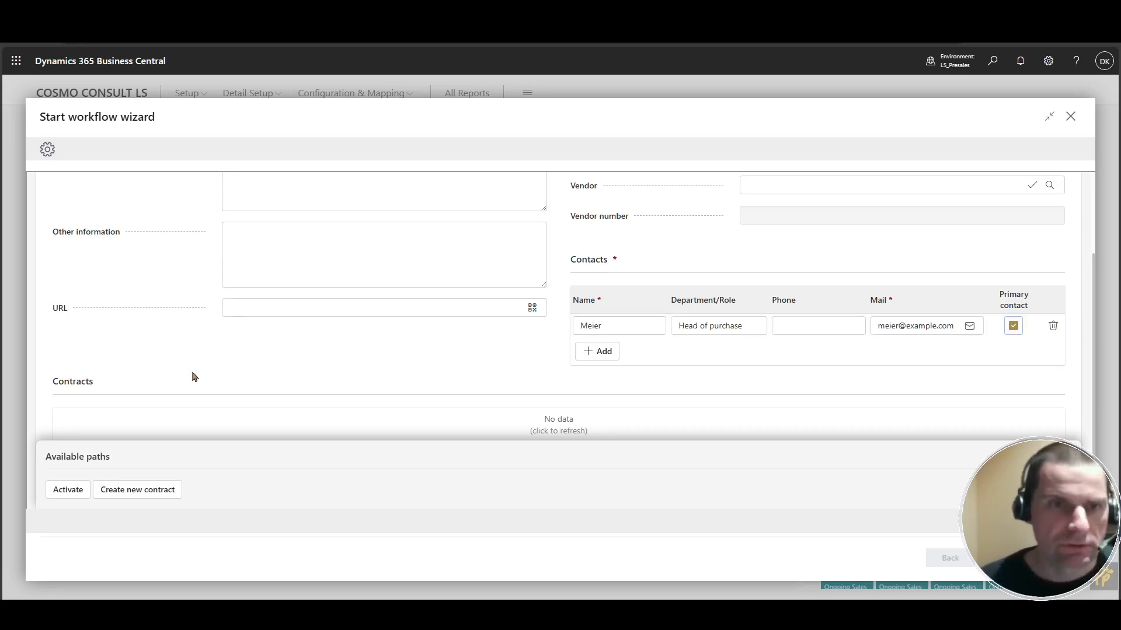
Proceed with the Create new contract path and enter NDA as the contract title, acknowledging the notice.
left_click(153, 493)
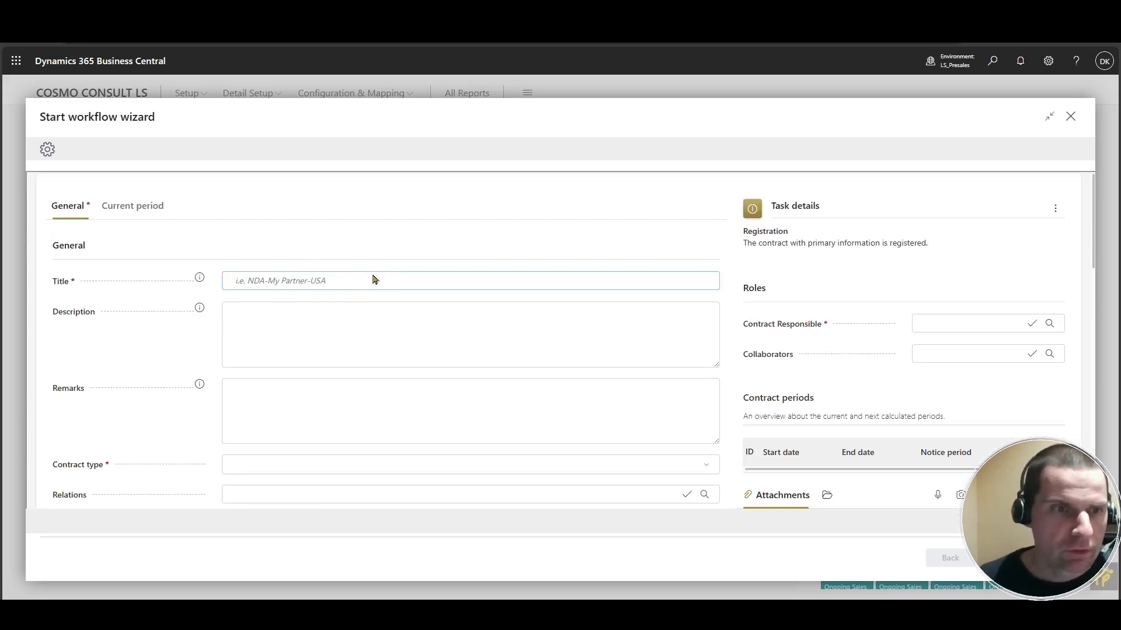
type("NDA")
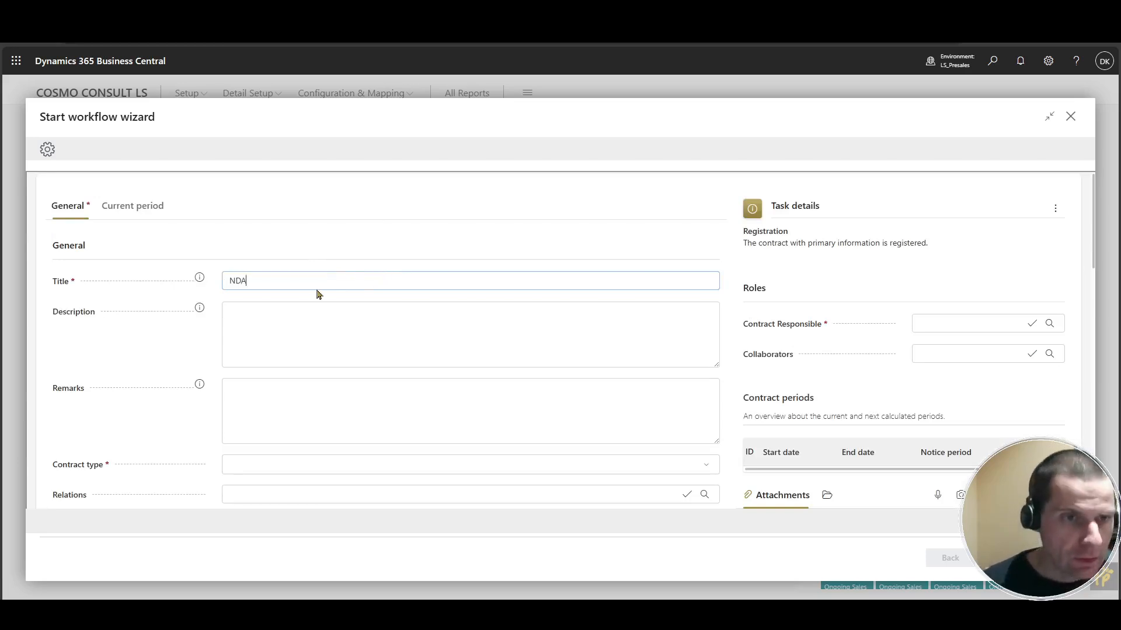
key("Tab")
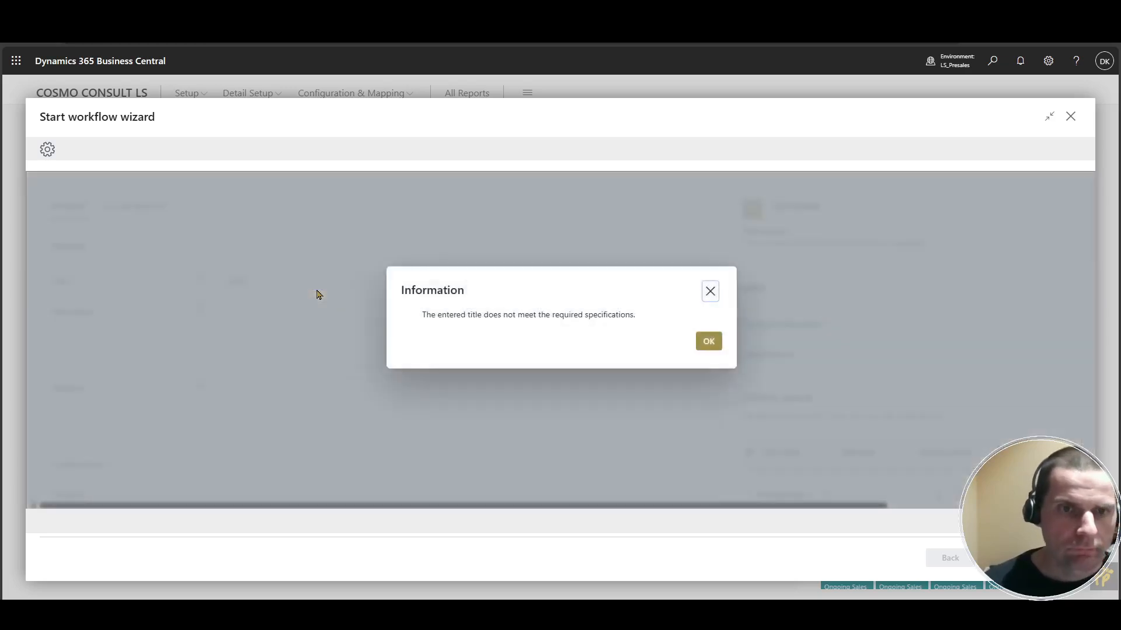
key("Return")
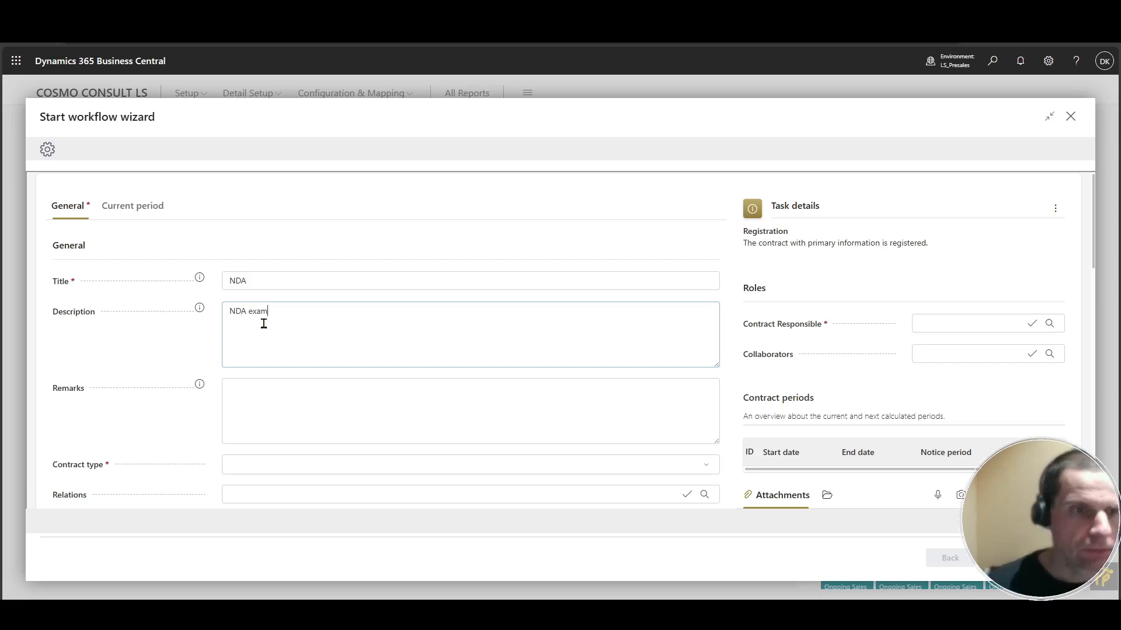
Set the description to "NDA example" and pick NDA as the contract type.
key("Tab")
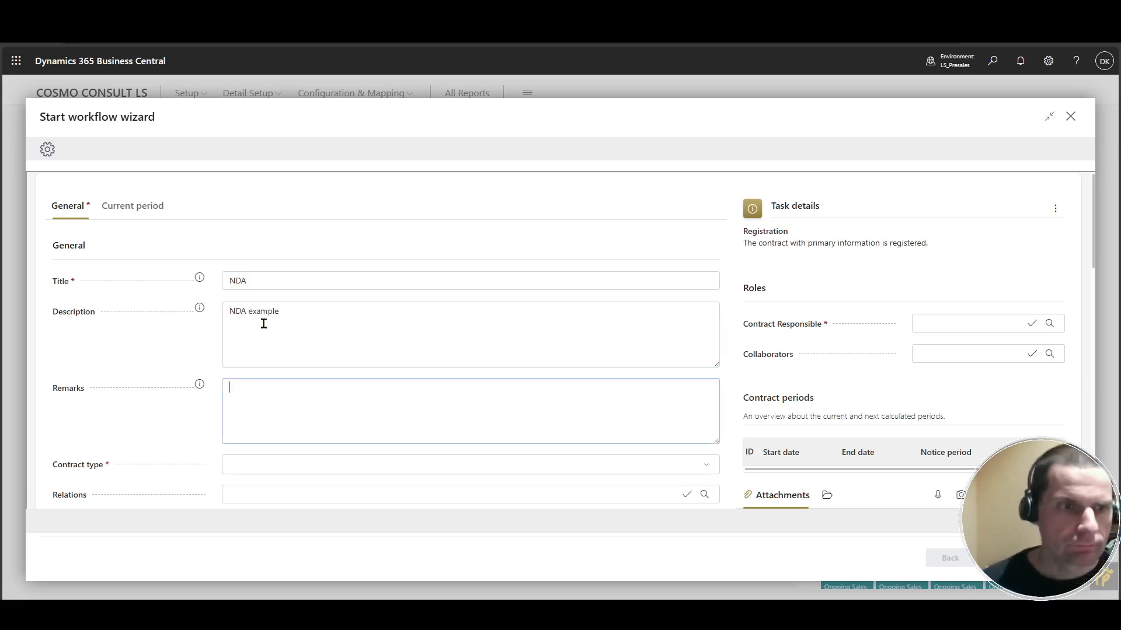
left_click(709, 466)
type("nd")
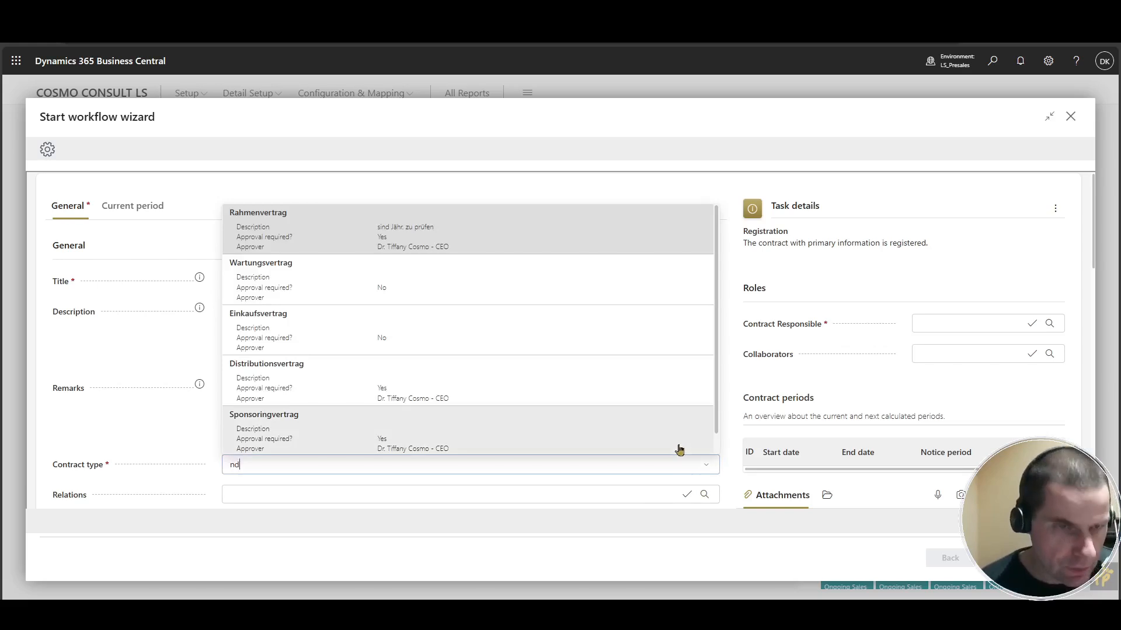
type("a")
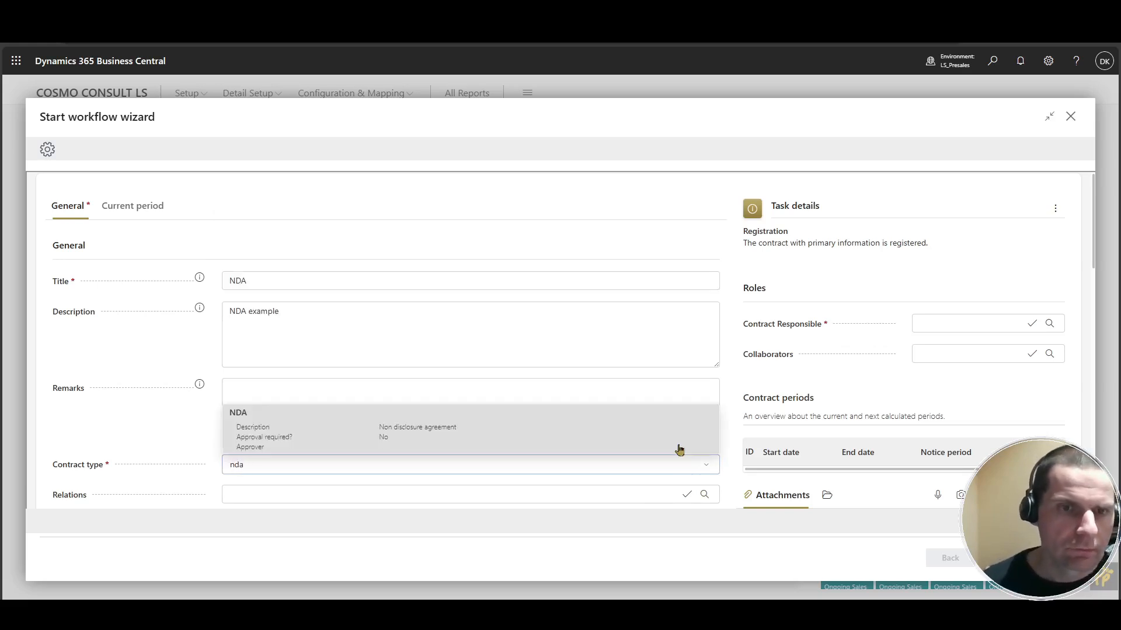
left_click(680, 450)
Assign the contract responsible person by looking up their name.
left_click(984, 323)
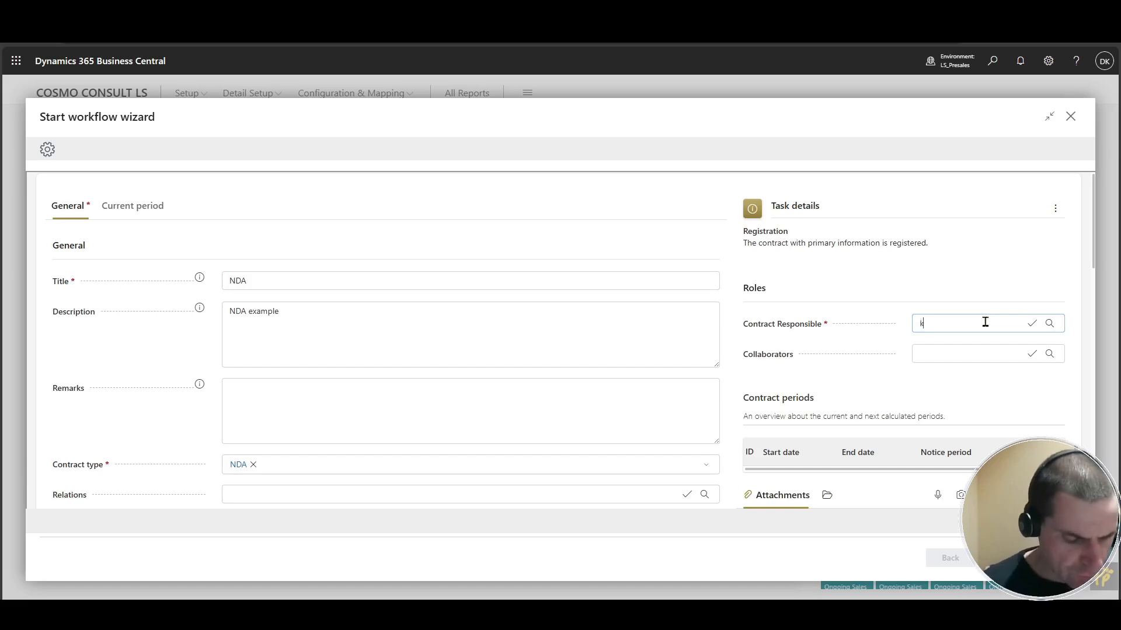
key("Return")
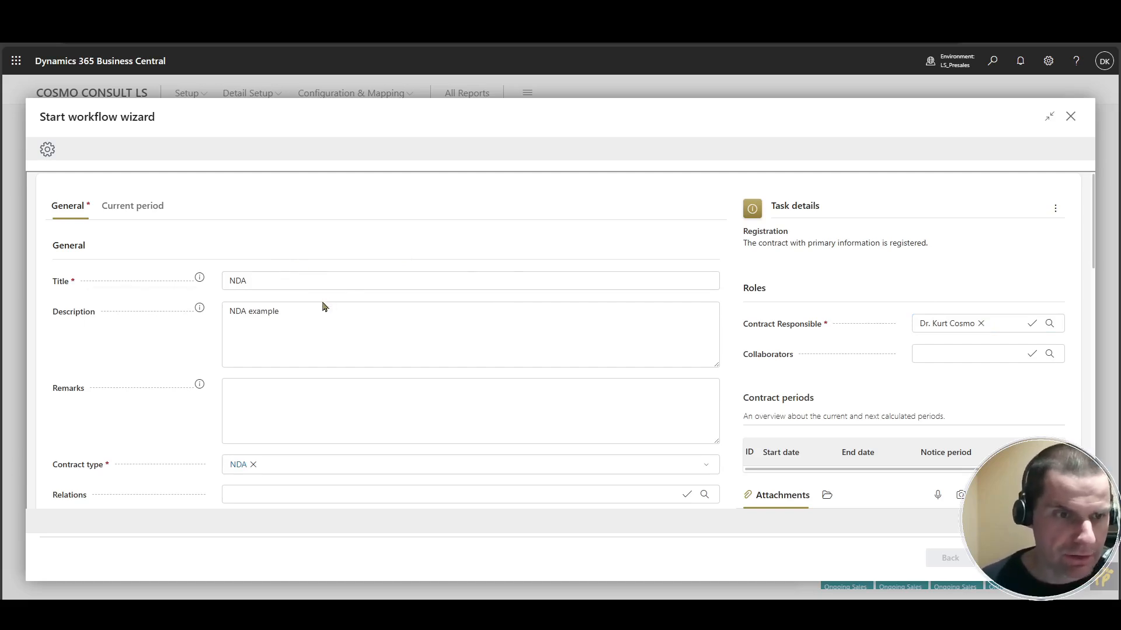
Set Initiated by to internal and State to Draft.
scroll(233, 304, "down", 2)
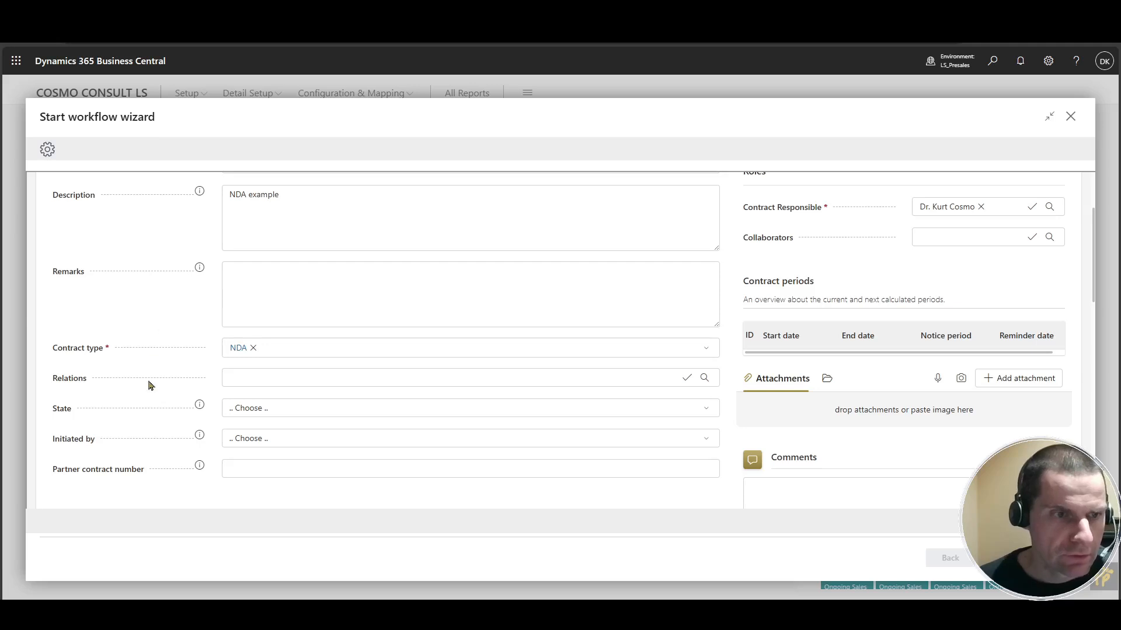
scroll(275, 397, "down", 1)
left_click(295, 383)
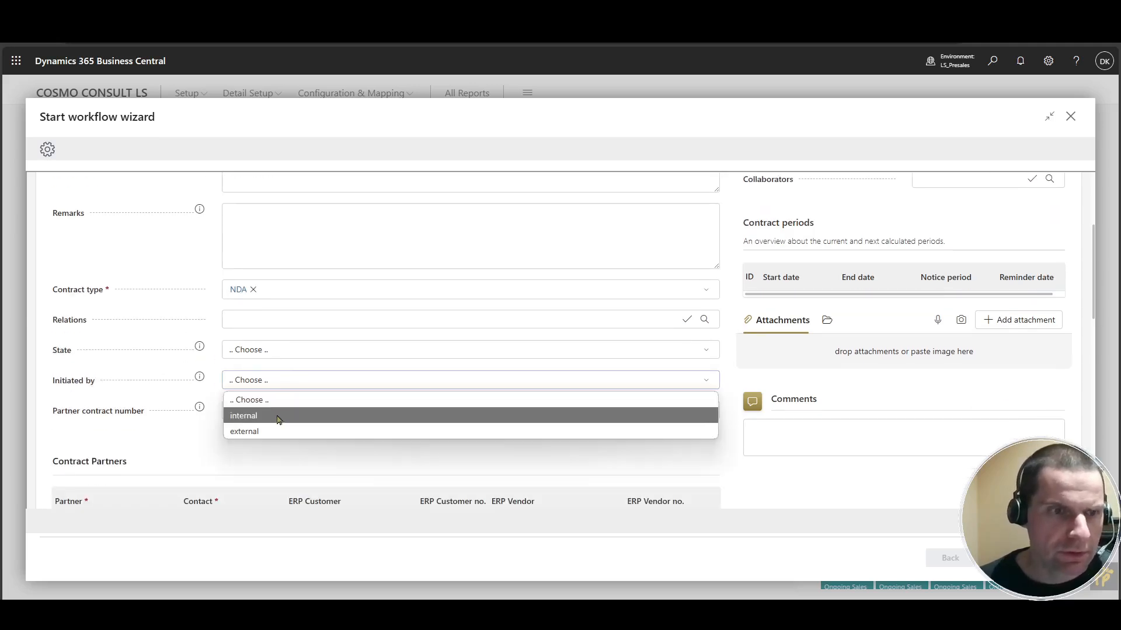
left_click(279, 417)
left_click(278, 355)
left_click(278, 384)
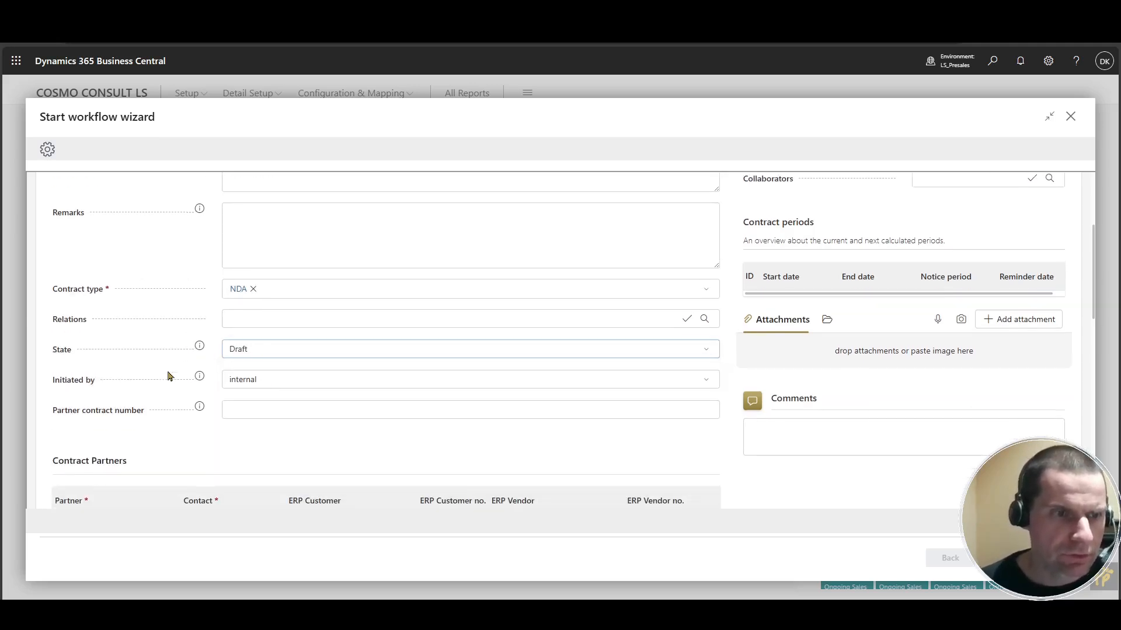
On the Current period tab, set the start date to 2/1/2025 and the end date to 1/31/2026.
scroll(168, 376, "down", 4)
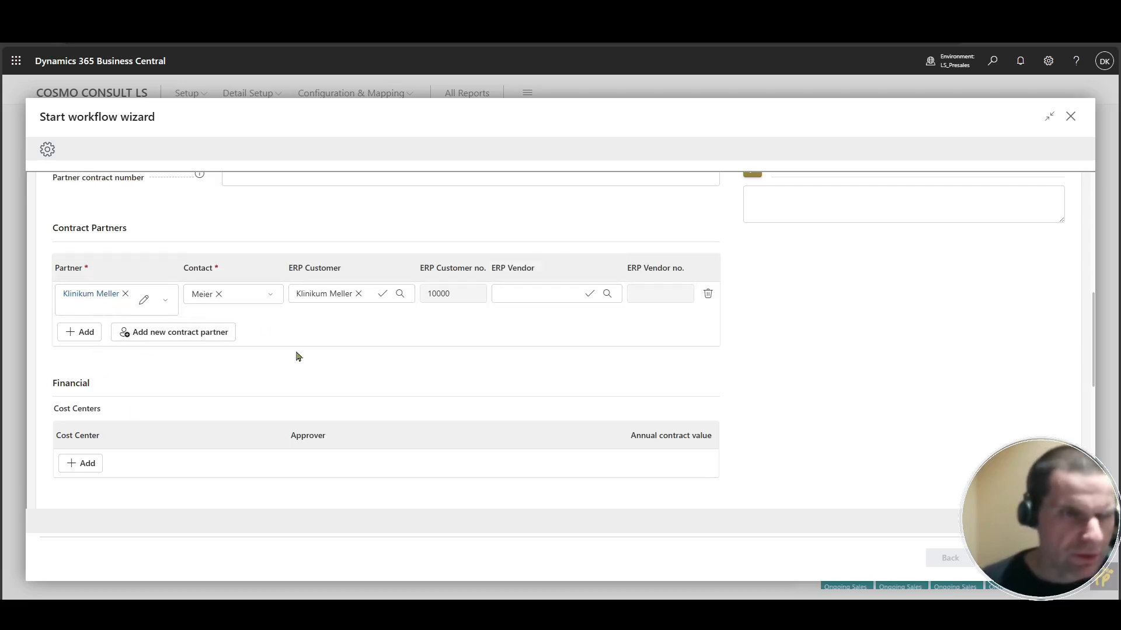
scroll(327, 346, "up", 8)
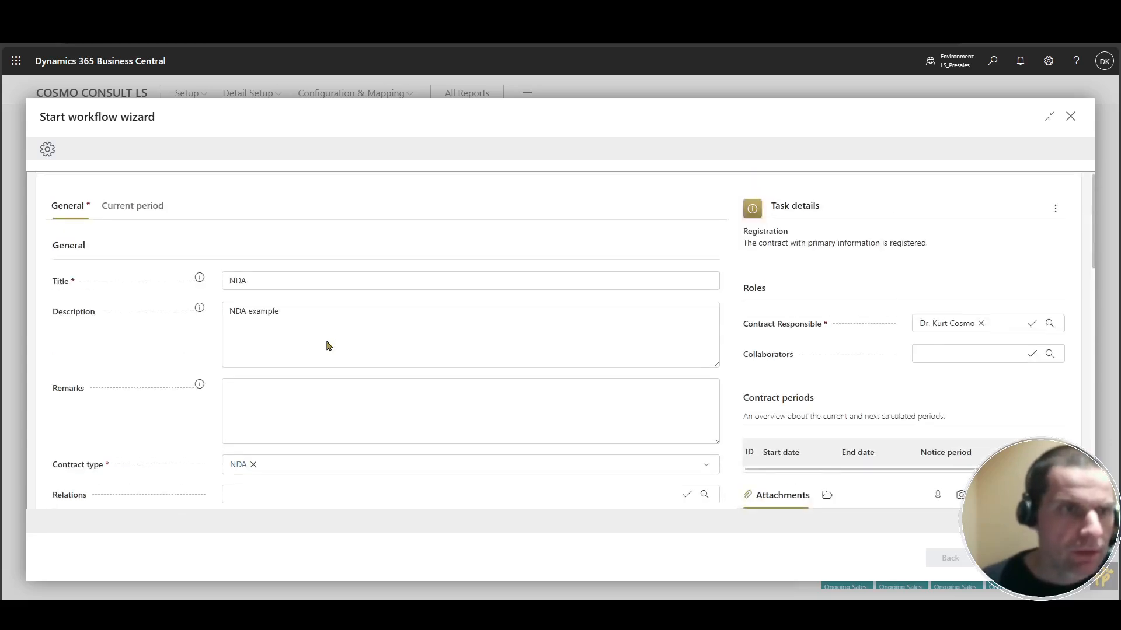
left_click(137, 209)
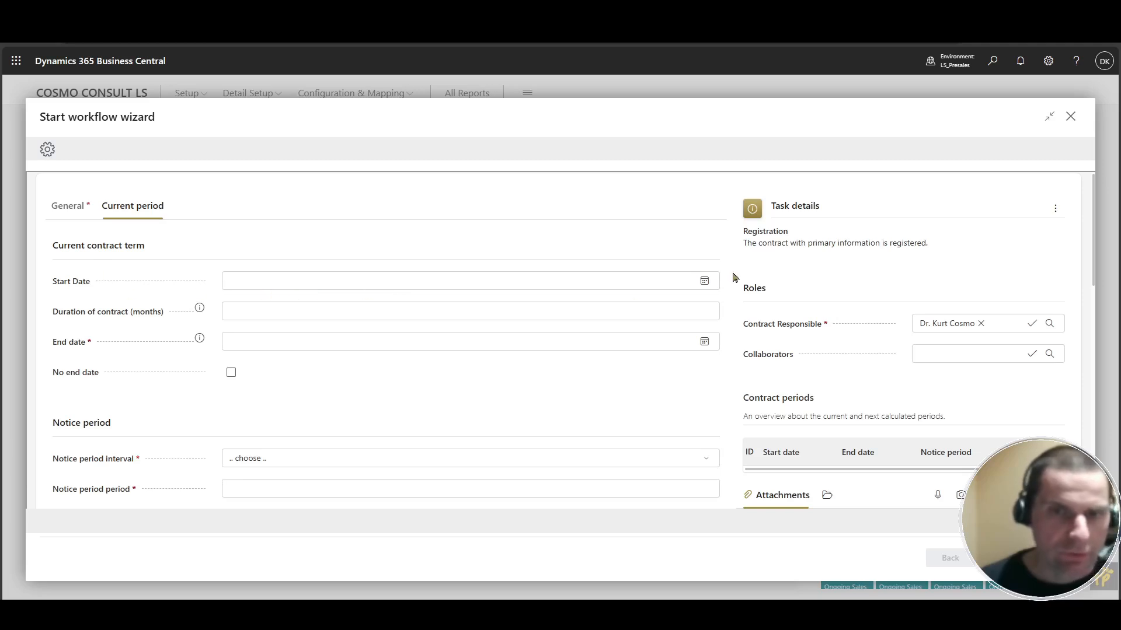
left_click(704, 281)
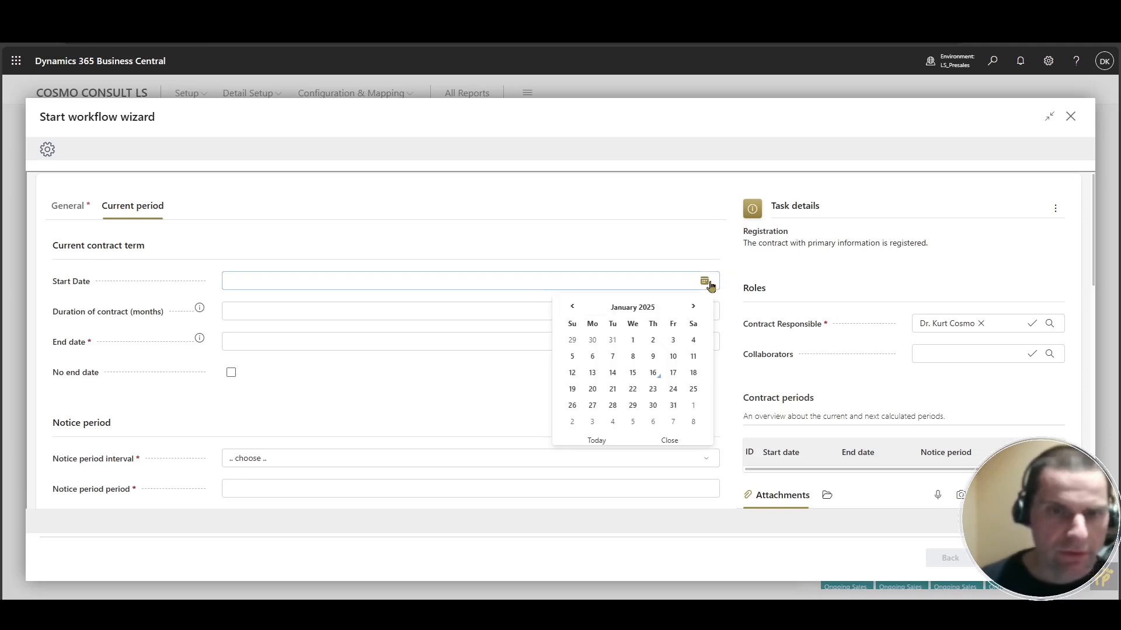
left_click(694, 407)
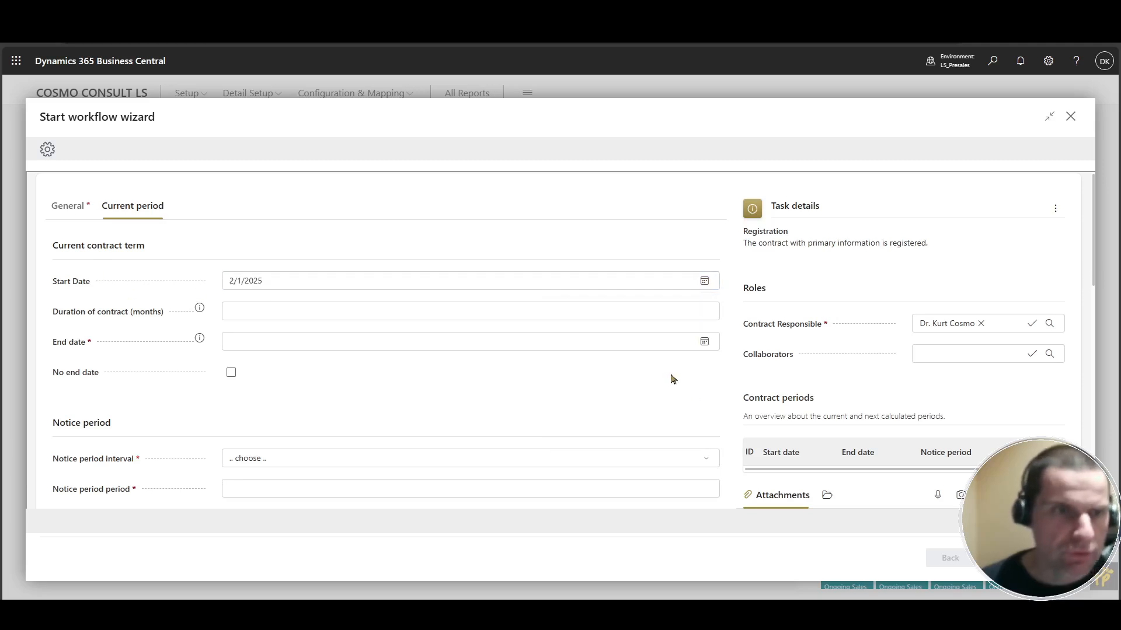
left_click(700, 348)
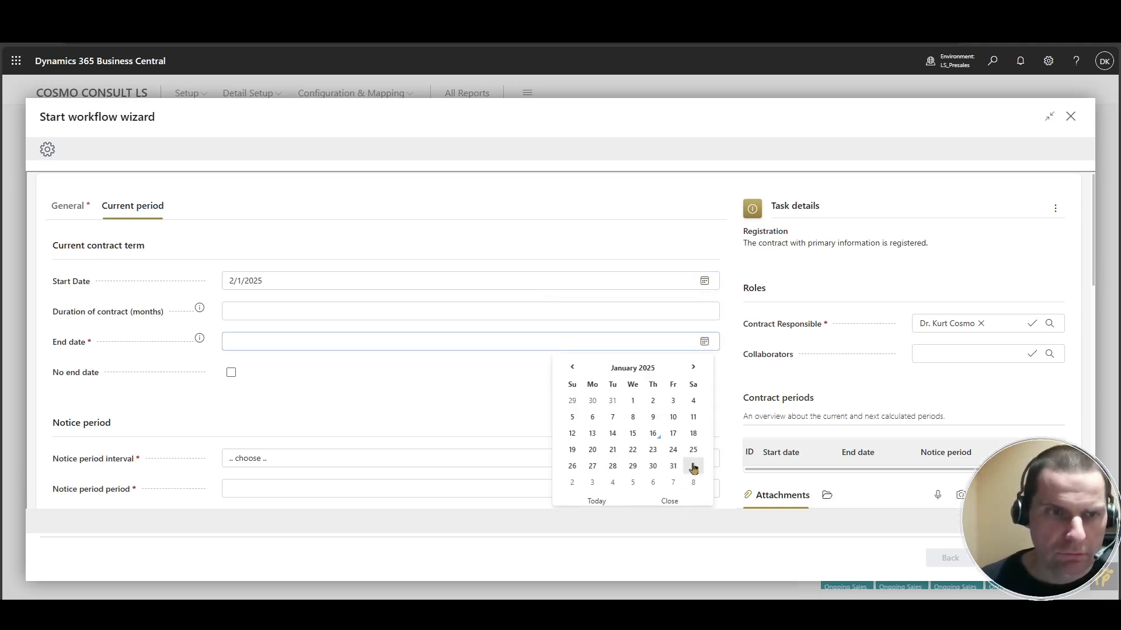
left_click(673, 466)
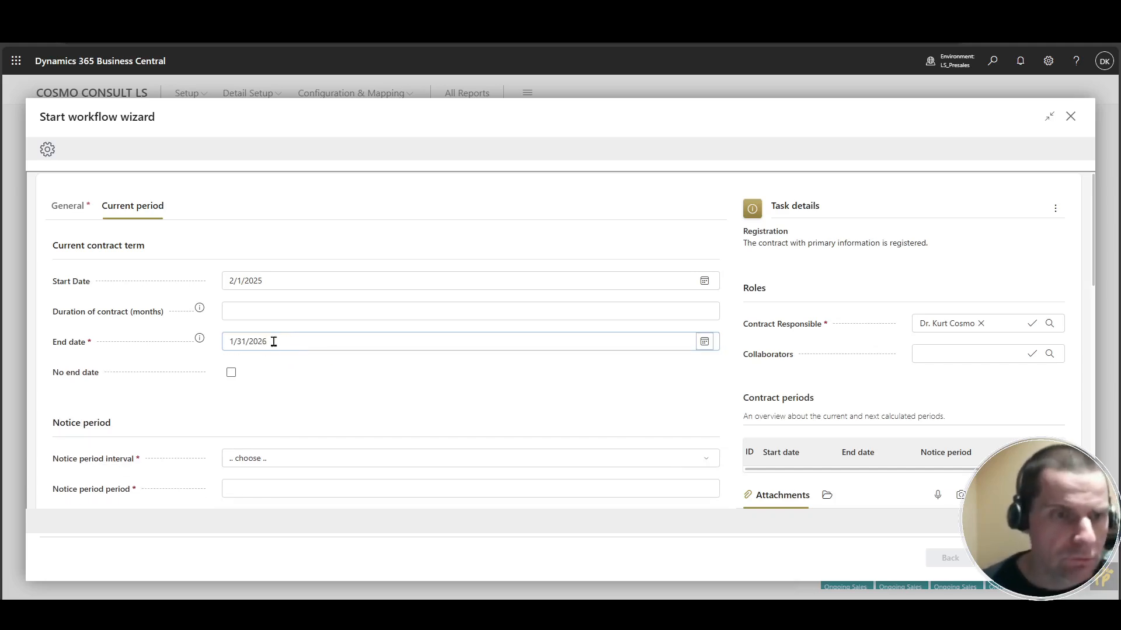
Set the notice period interval to Months, anytime and the notice period to 1.
scroll(370, 355, "down", 2)
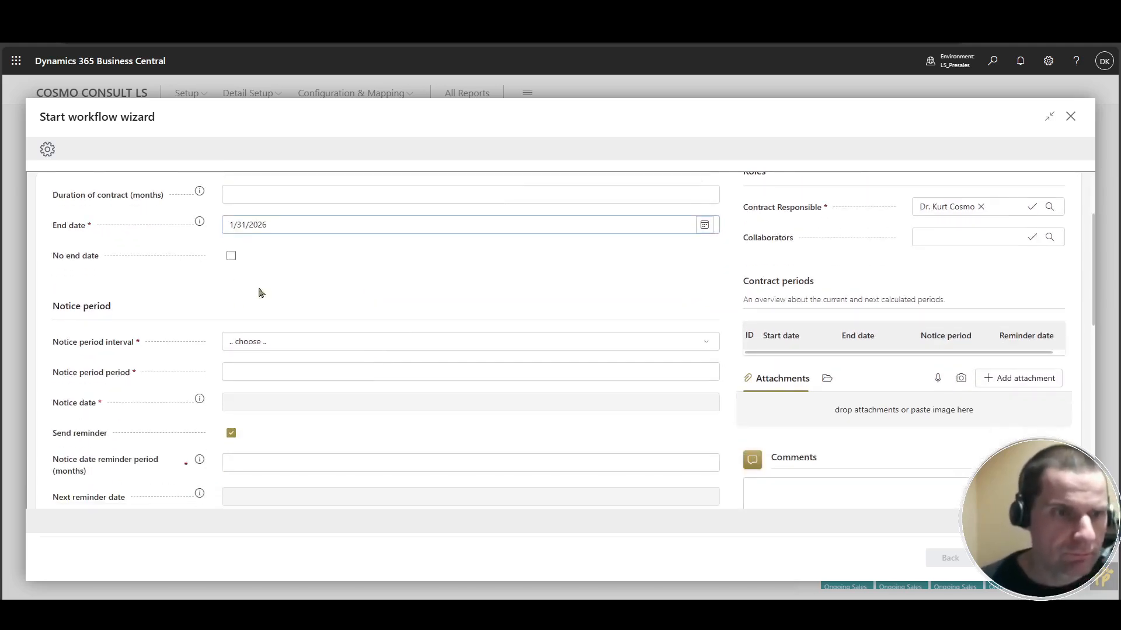
left_click(281, 341)
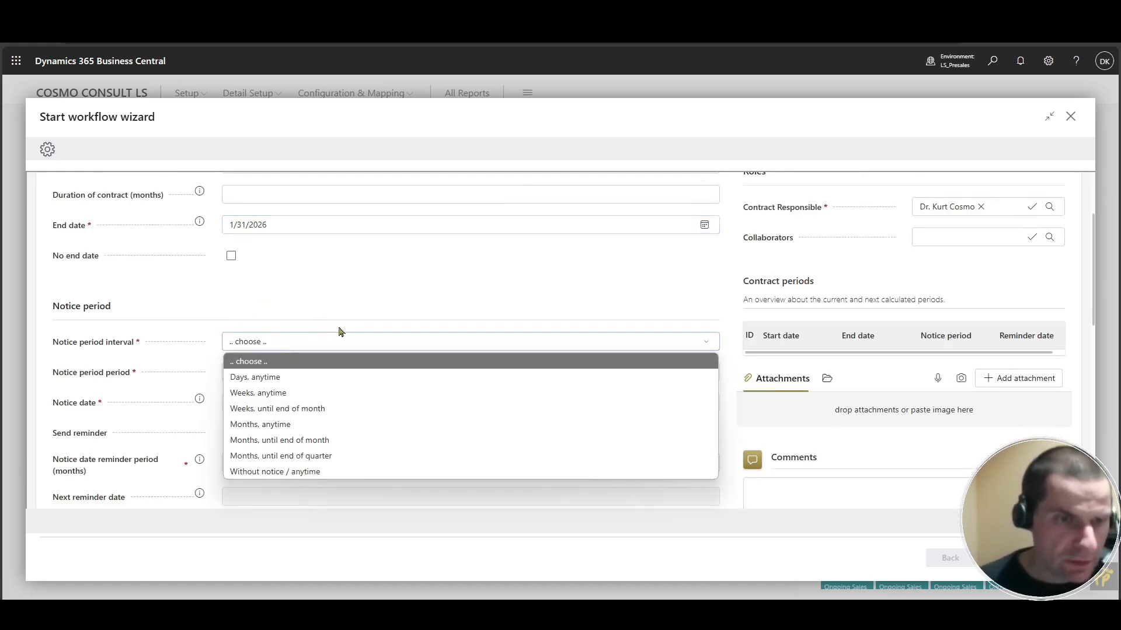
left_click(342, 424)
left_click(267, 369)
type("1")
key("Tab")
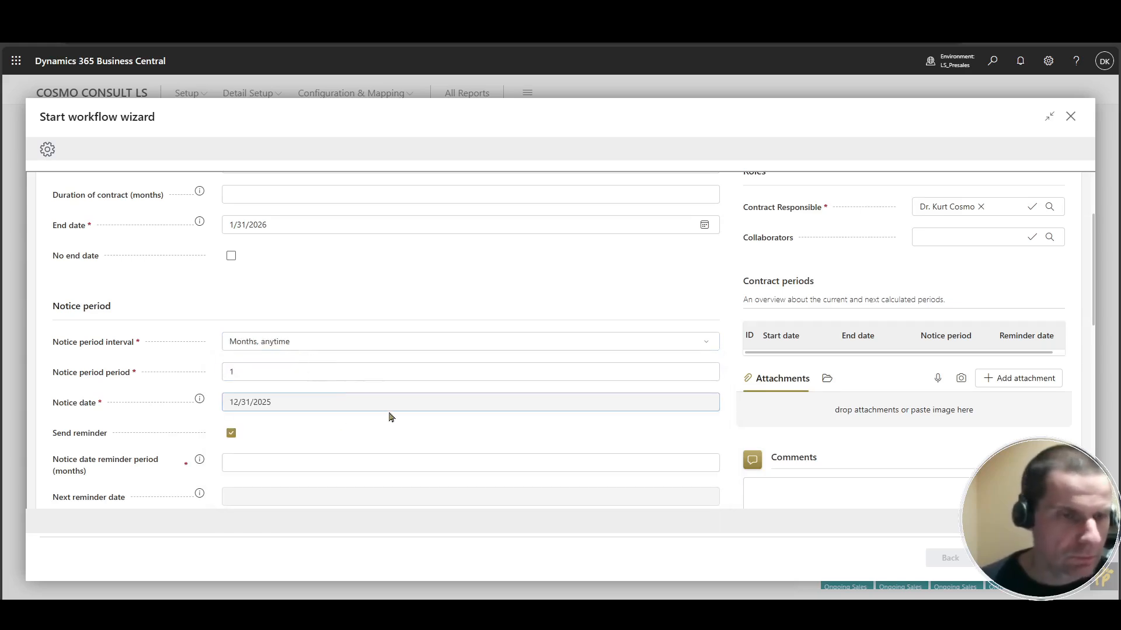
Set the notice date reminder period to 3 months.
scroll(394, 412, "down", 1)
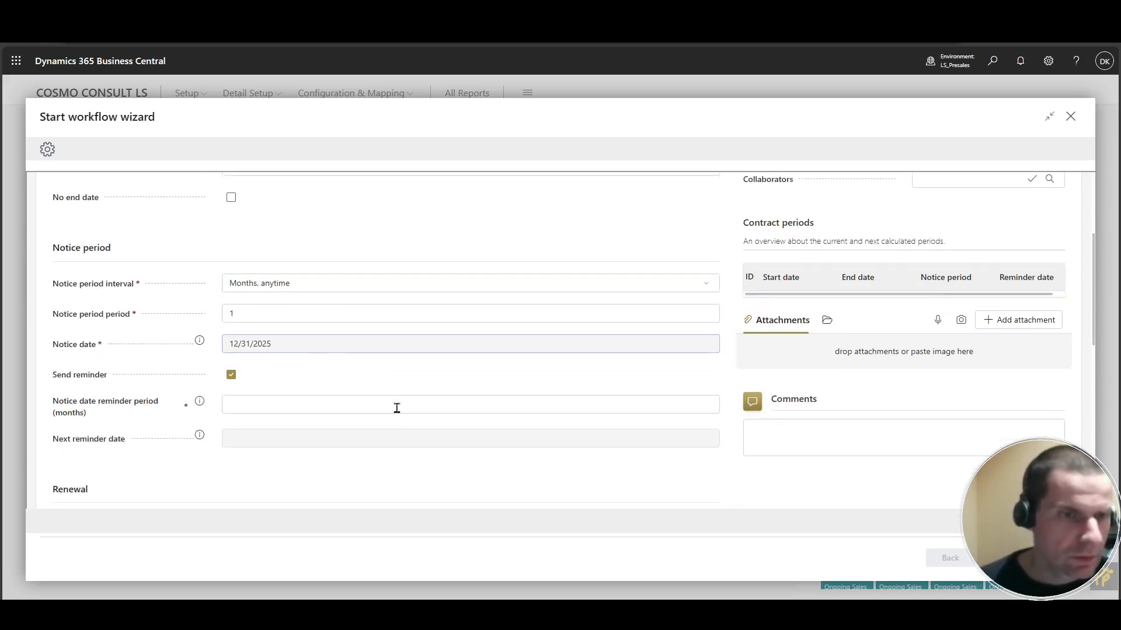
left_click(268, 406)
type("3")
key("Tab")
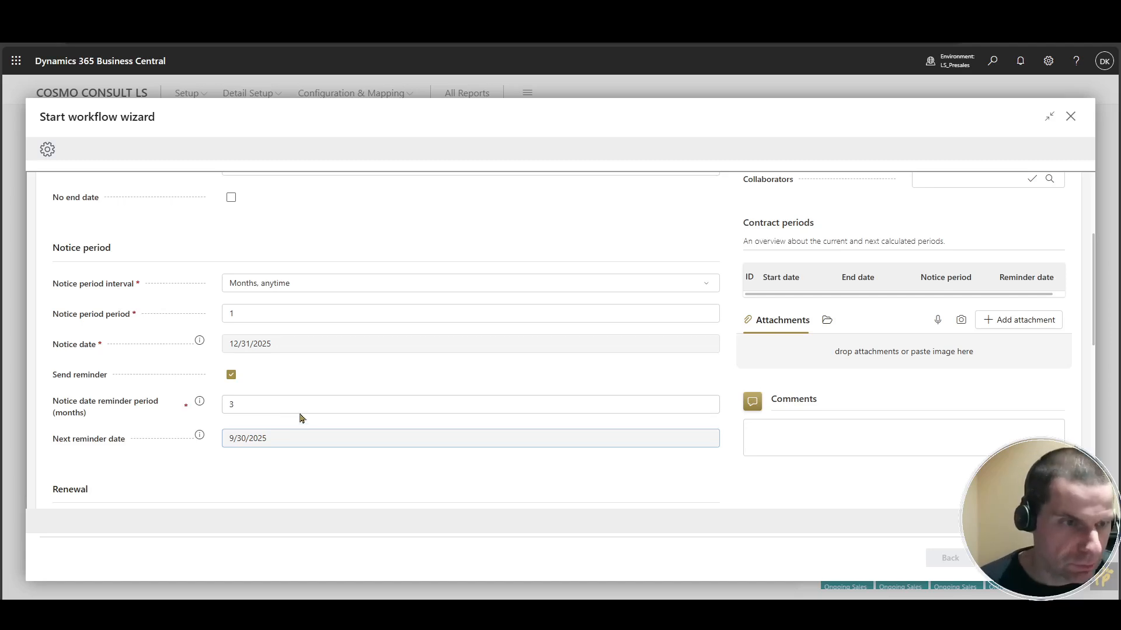
Enable automatic renewal for the contract.
scroll(408, 376, "down", 2)
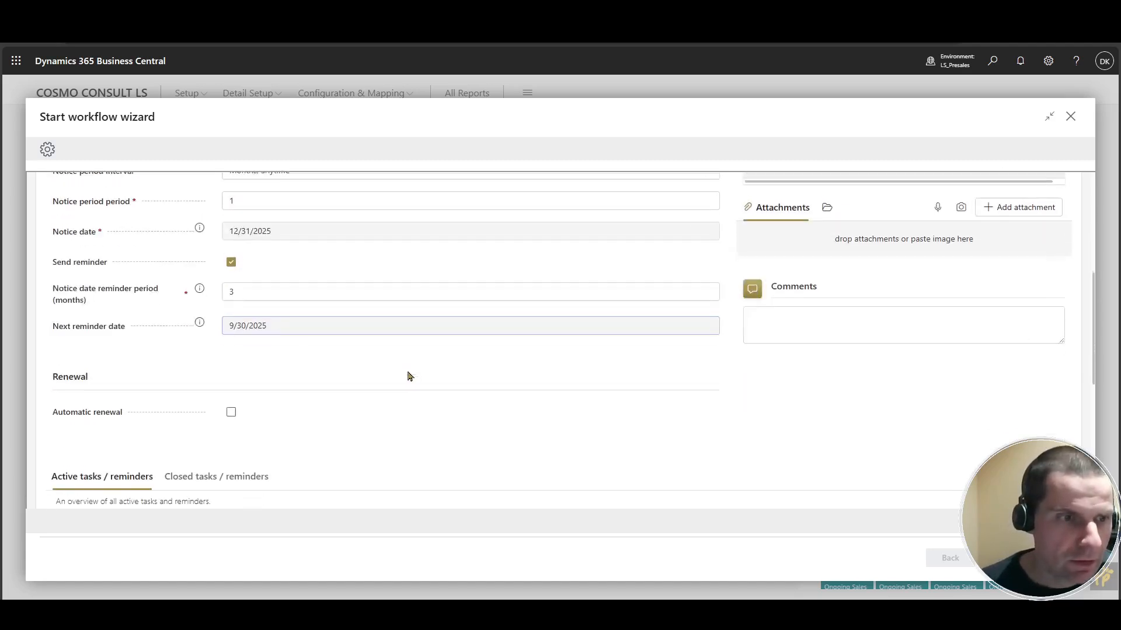
left_click(231, 408)
scroll(384, 376, "down", 2)
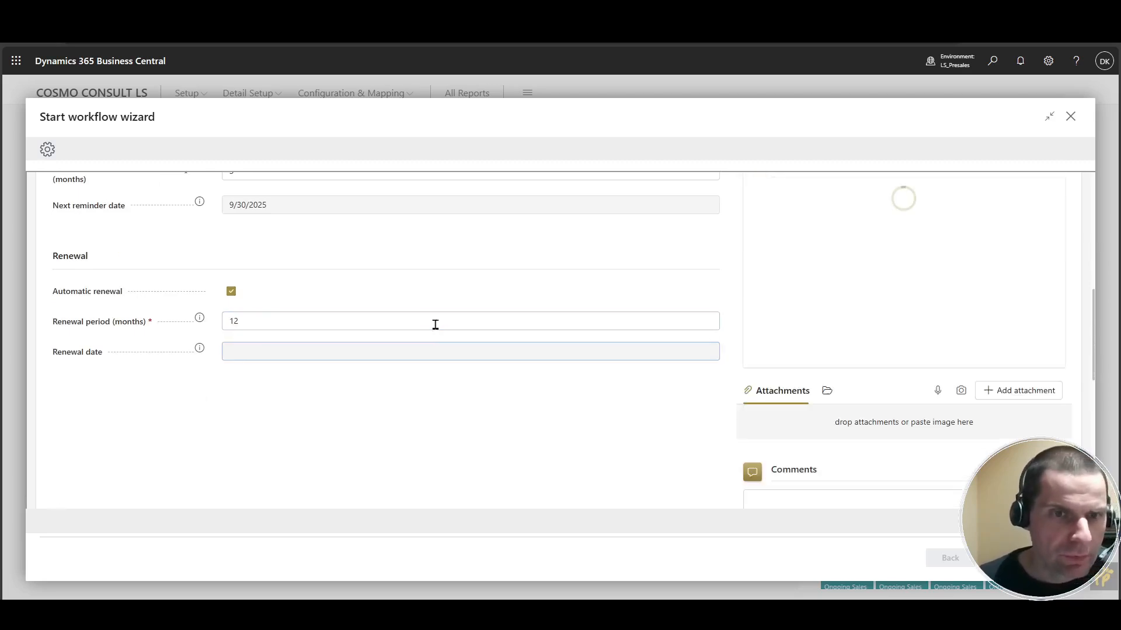
key("Tab")
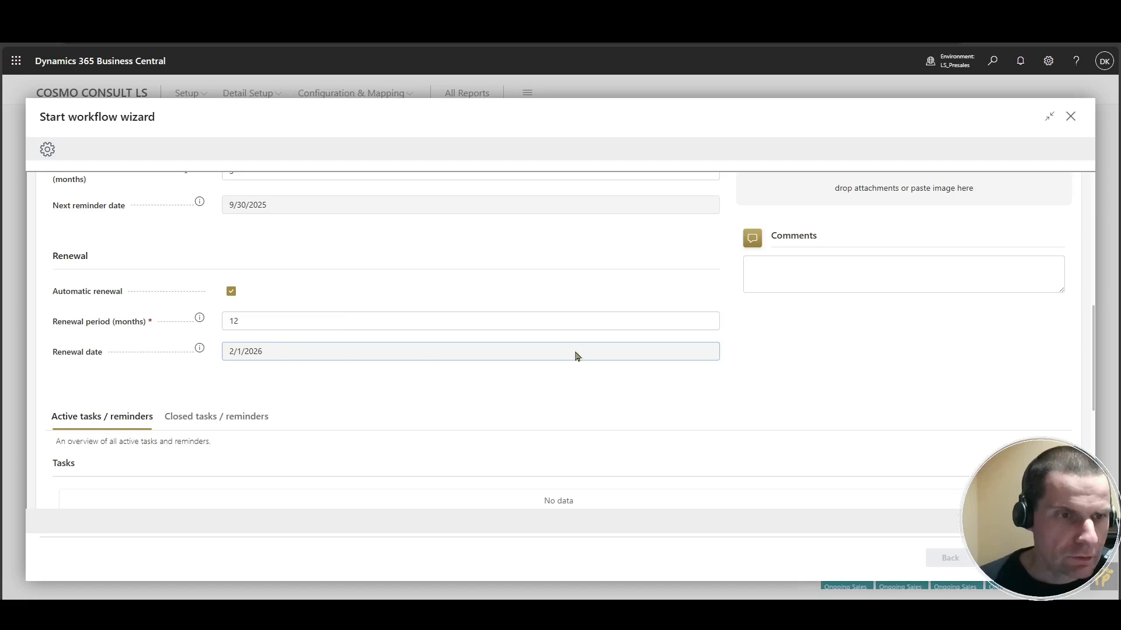
Complete the registration to forward the contract to the responsible person and close the workflow wizard.
scroll(633, 325, "up", 5)
left_click_drag(847, 424, 922, 423)
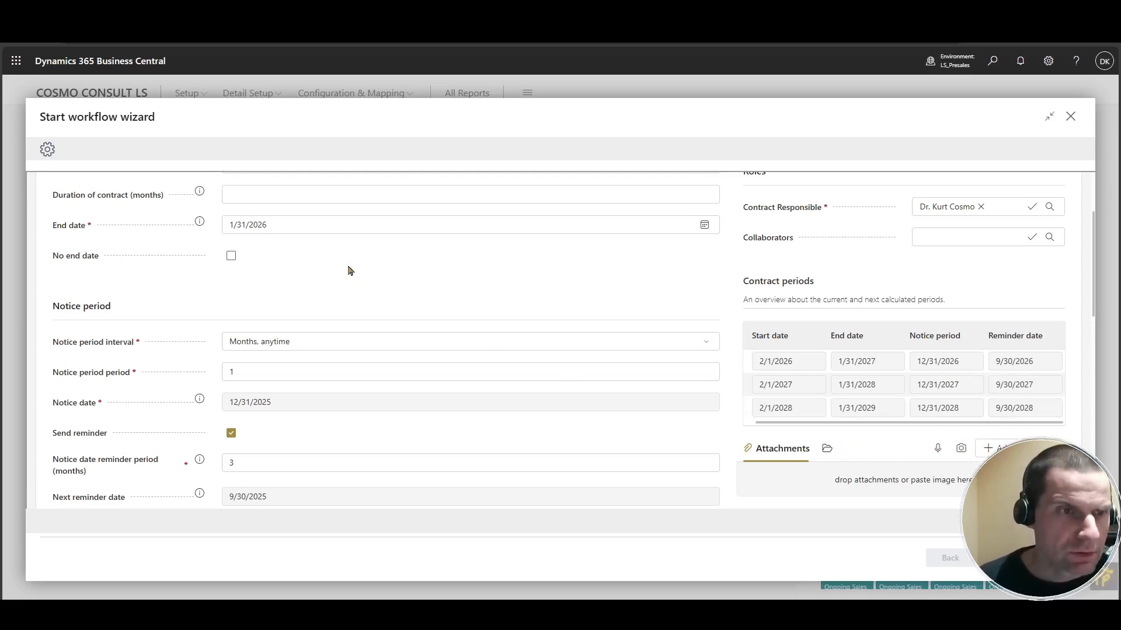
scroll(349, 269, "down", 6)
scroll(350, 276, "down", 3)
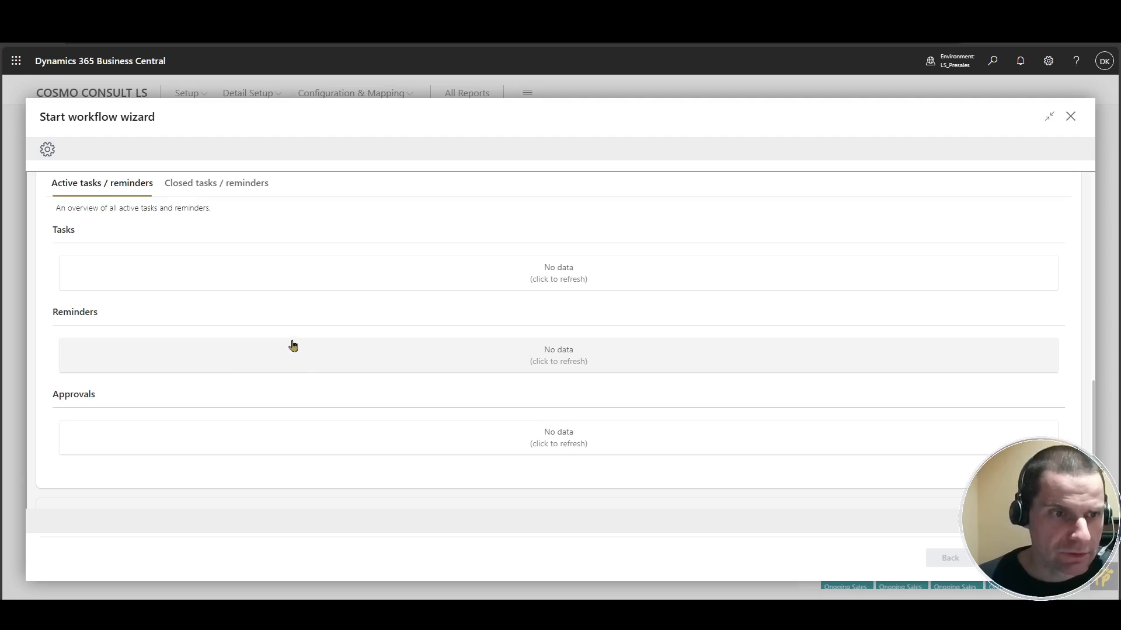
scroll(293, 346, "down", 1)
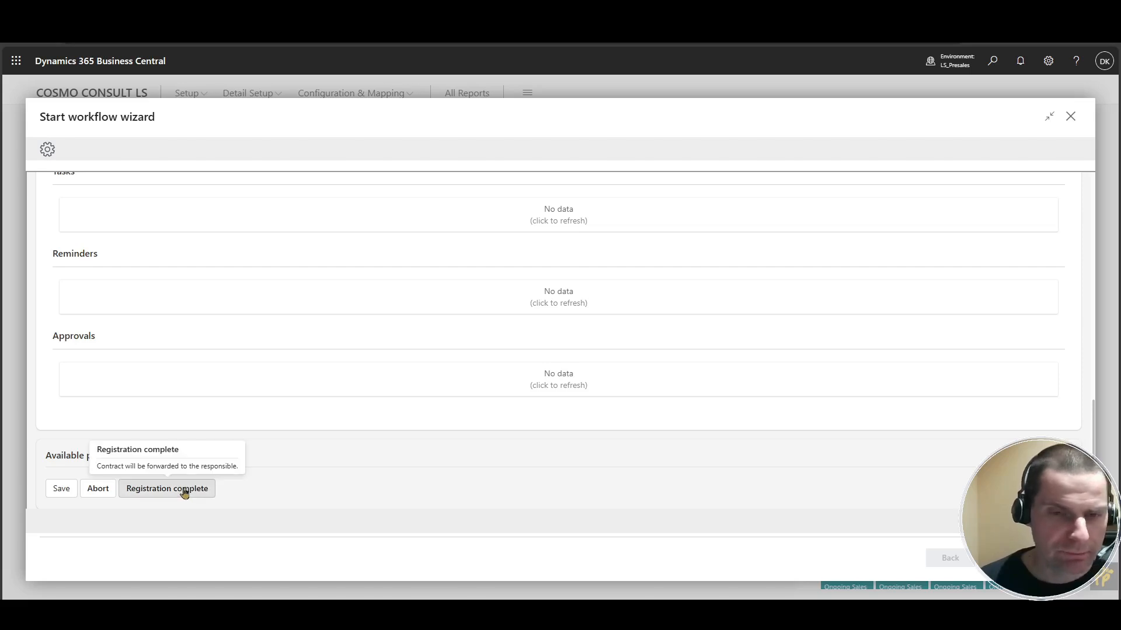
left_click(185, 493)
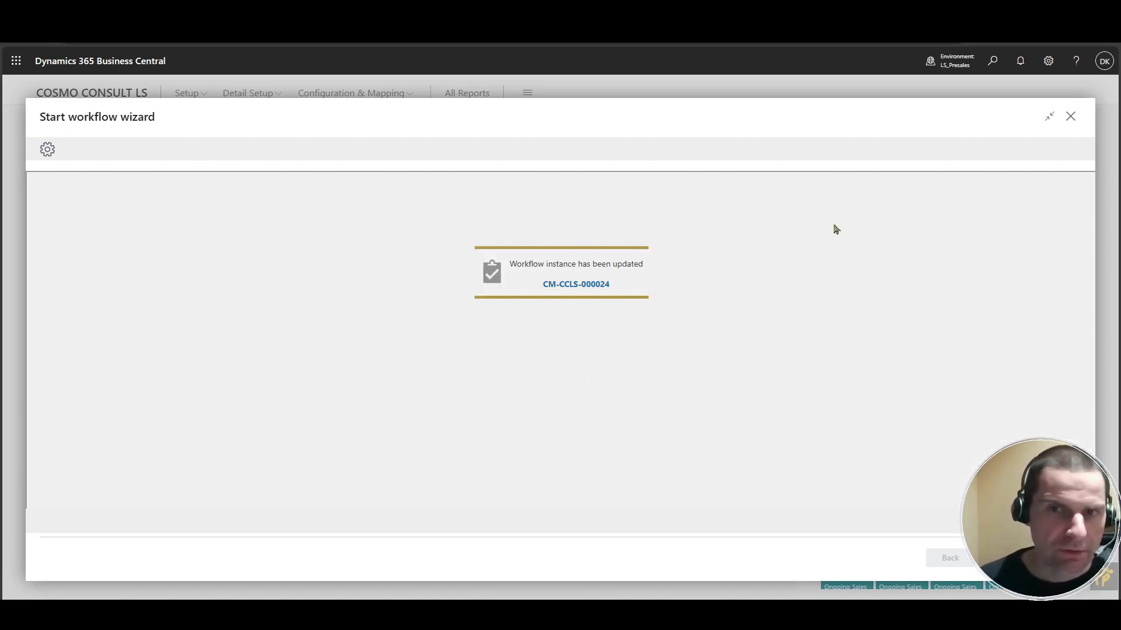
left_click(1071, 116)
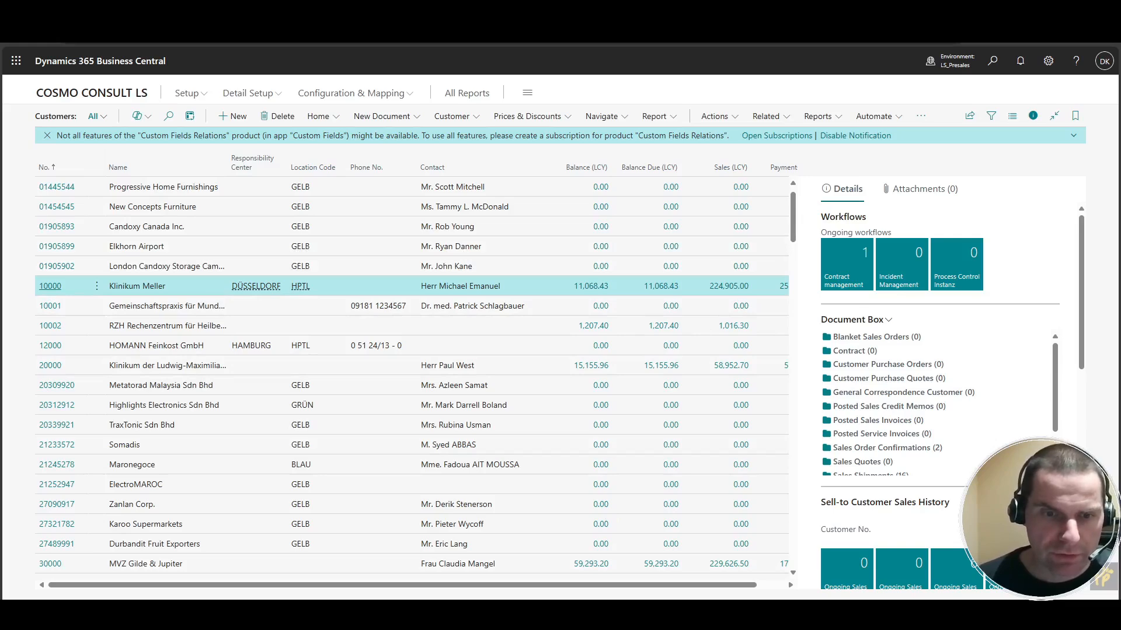
Open the customer's ongoing contract management workflows and close the list again.
mouse_move(612, 613)
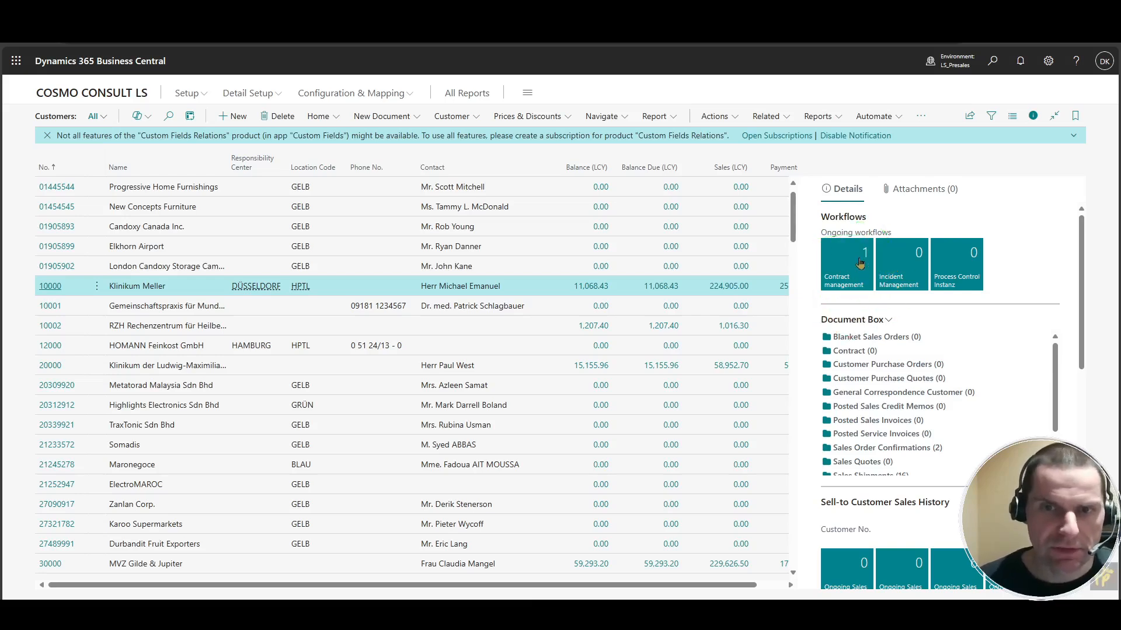
left_click(862, 267)
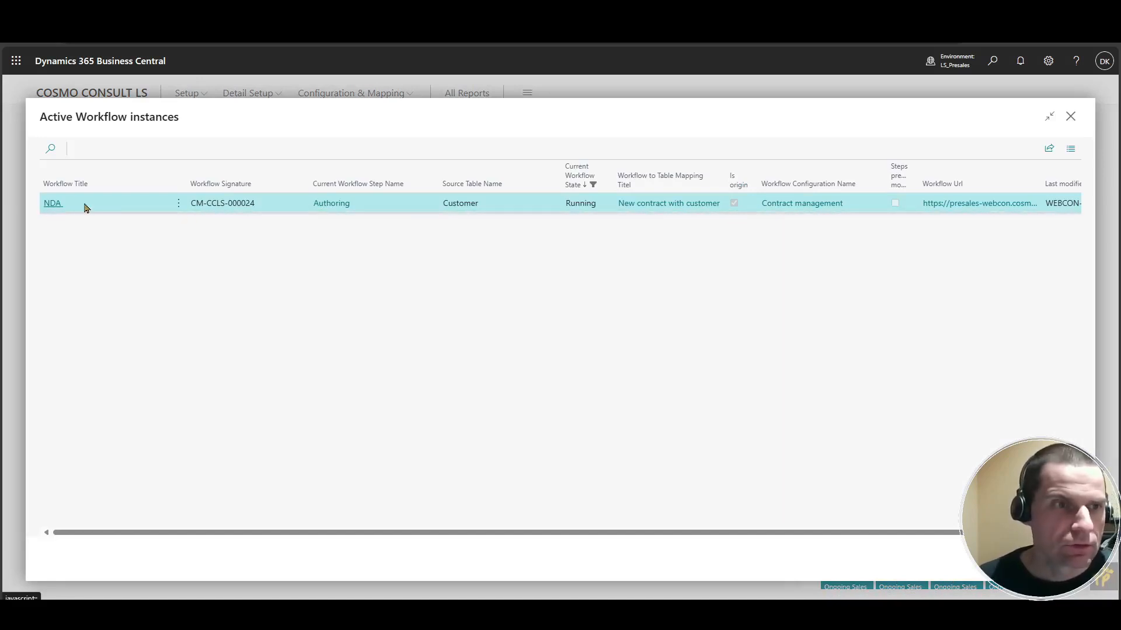
left_click(1071, 118)
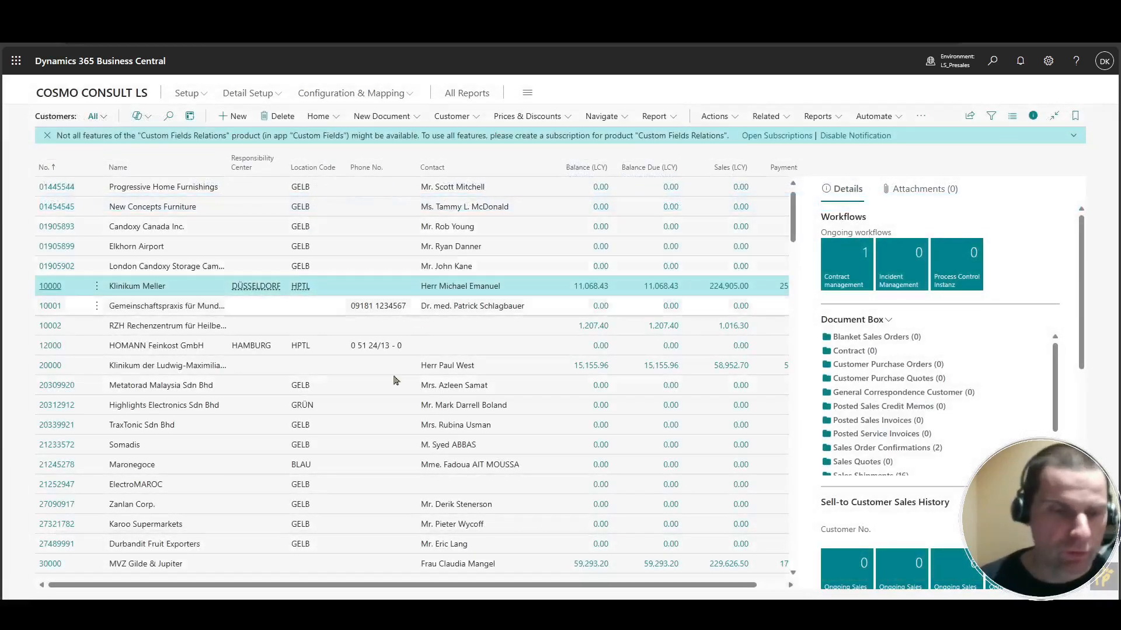
Switch to the Contract Management portal and open the CM-CCLS-000024 task from My tasks.
left_click(611, 613)
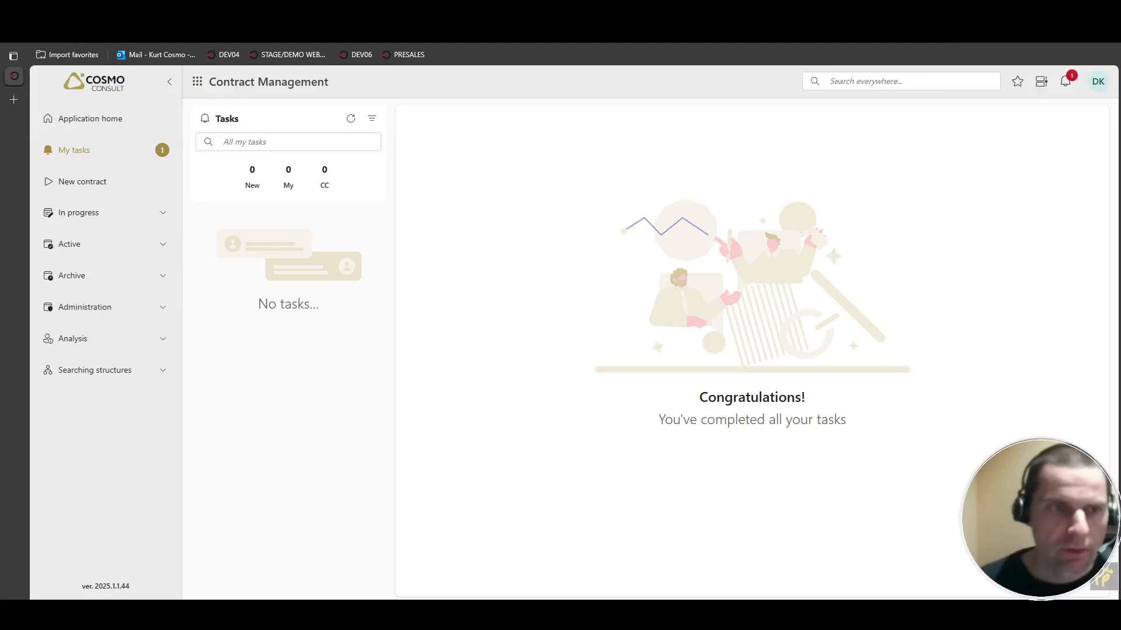
left_click(131, 166)
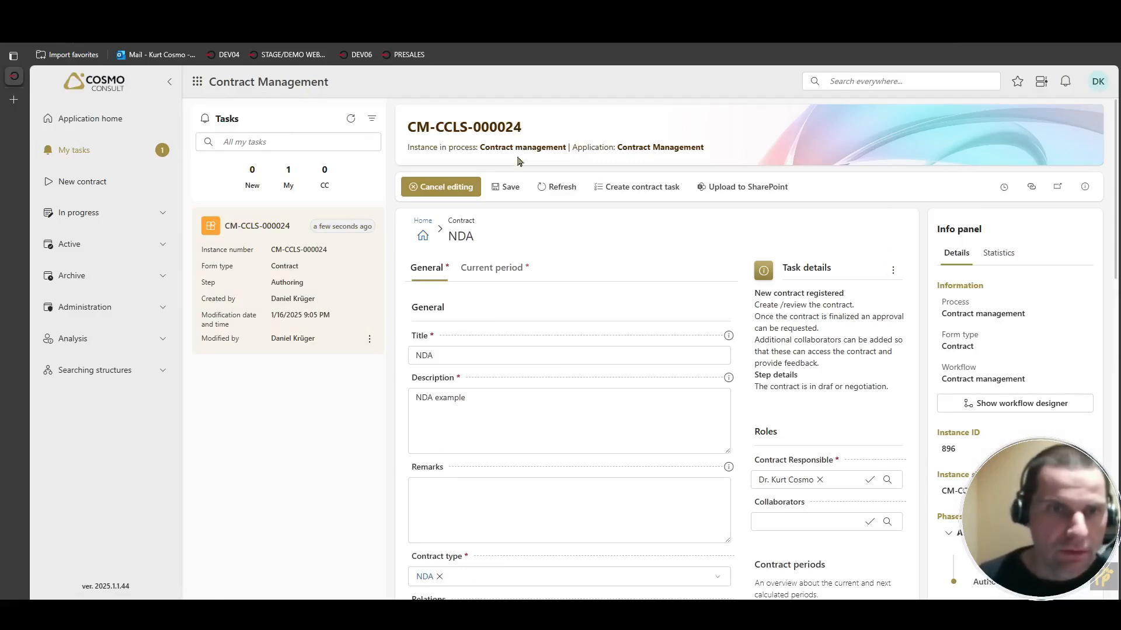
scroll(680, 303, "down", 2)
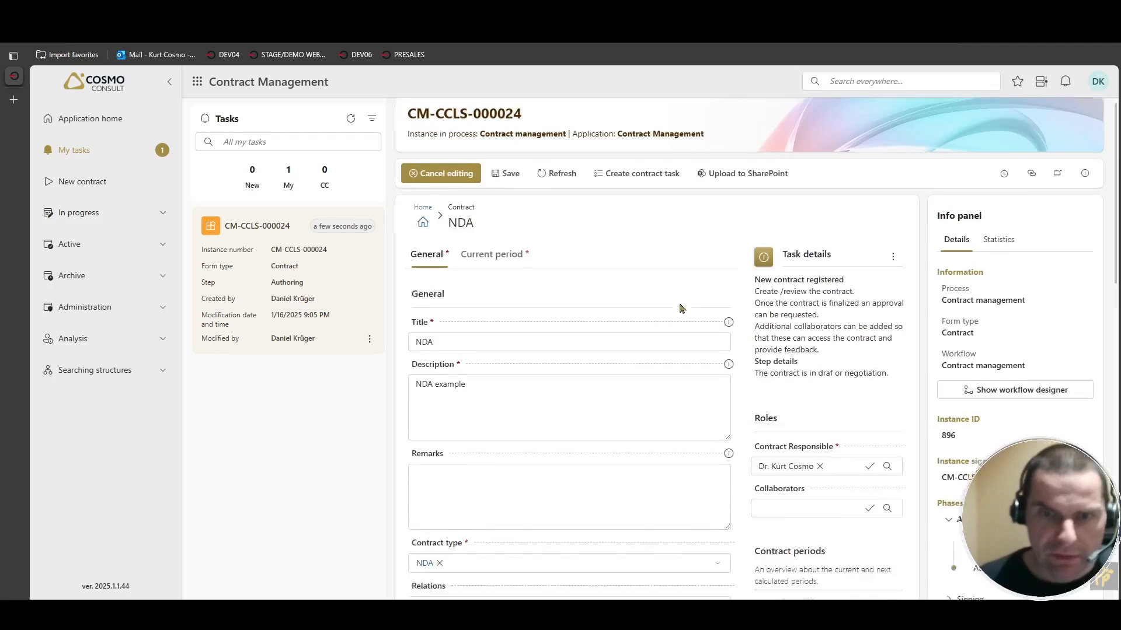
scroll(680, 304, "down", 1)
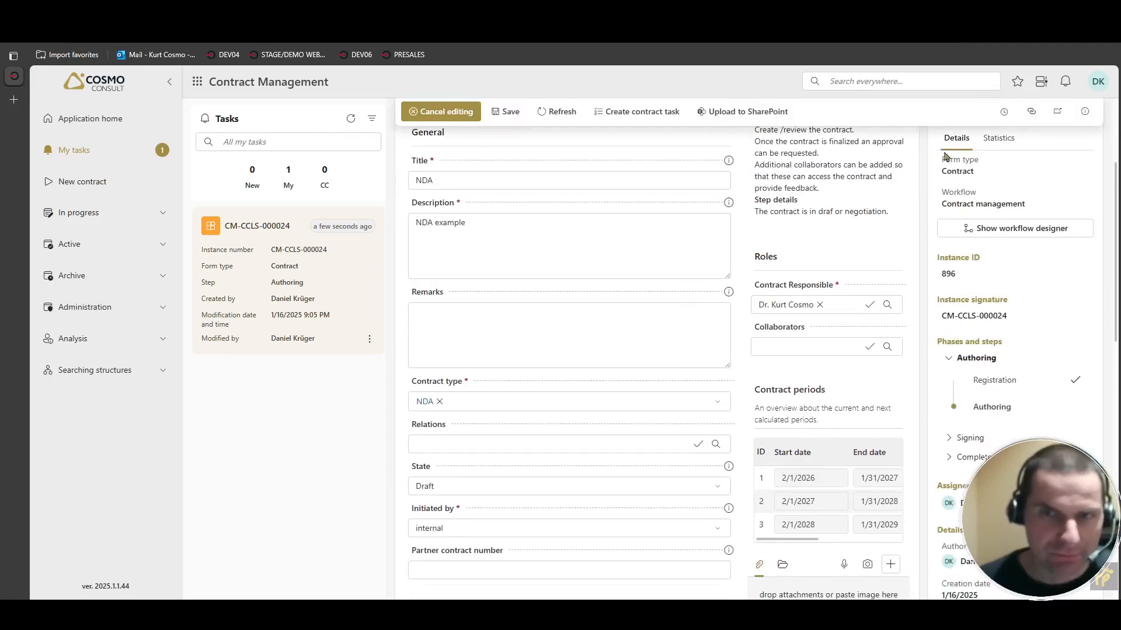
left_click(1057, 111)
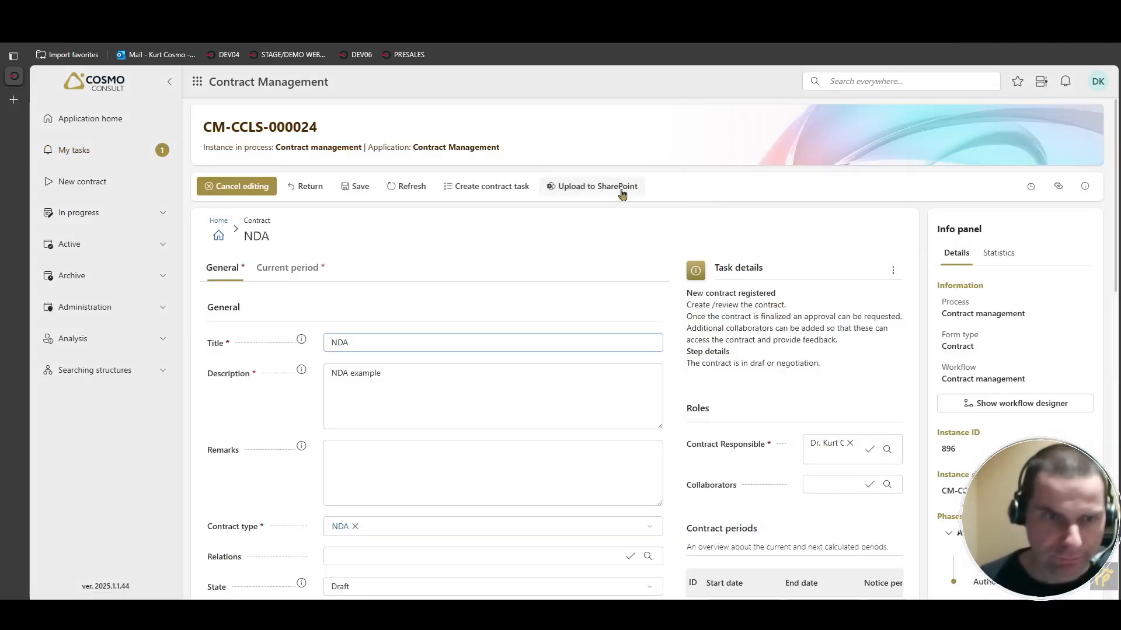
Forward the NDA contract to approval.
scroll(533, 238, "down", 5)
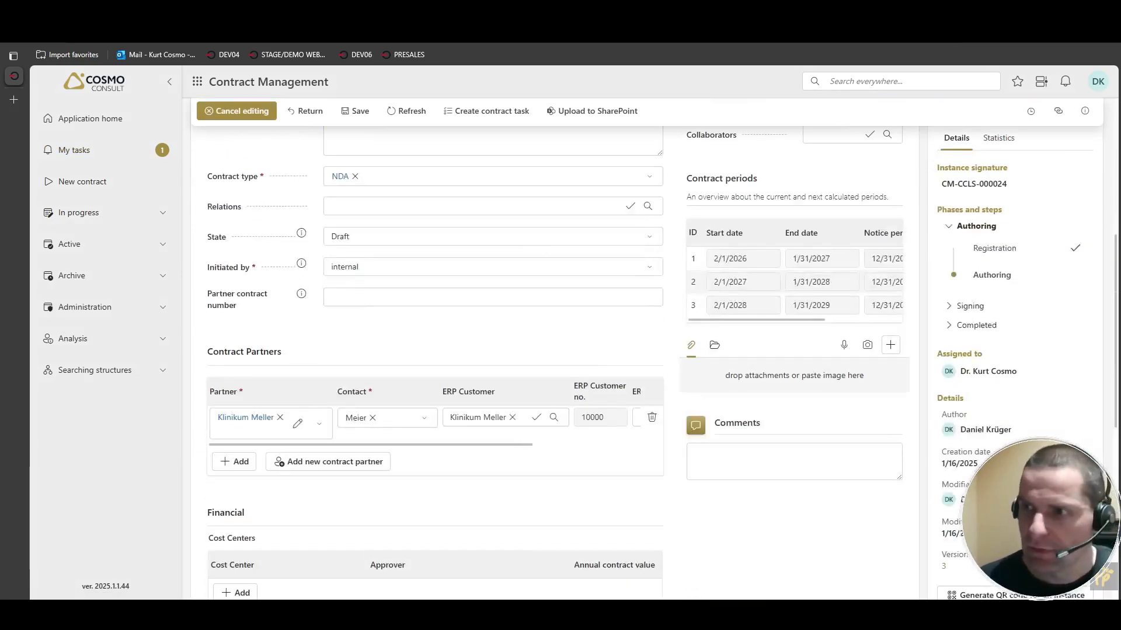
left_click_drag(1037, 340, 765, 388)
scroll(440, 351, "down", 4)
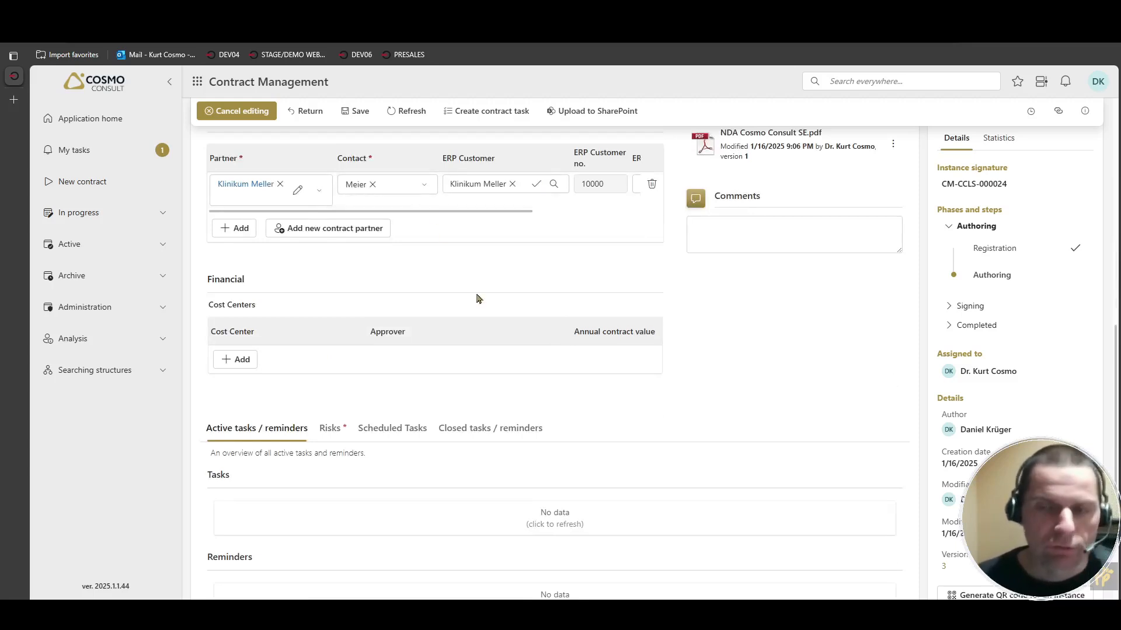
scroll(476, 297, "down", 3)
scroll(492, 290, "down", 1)
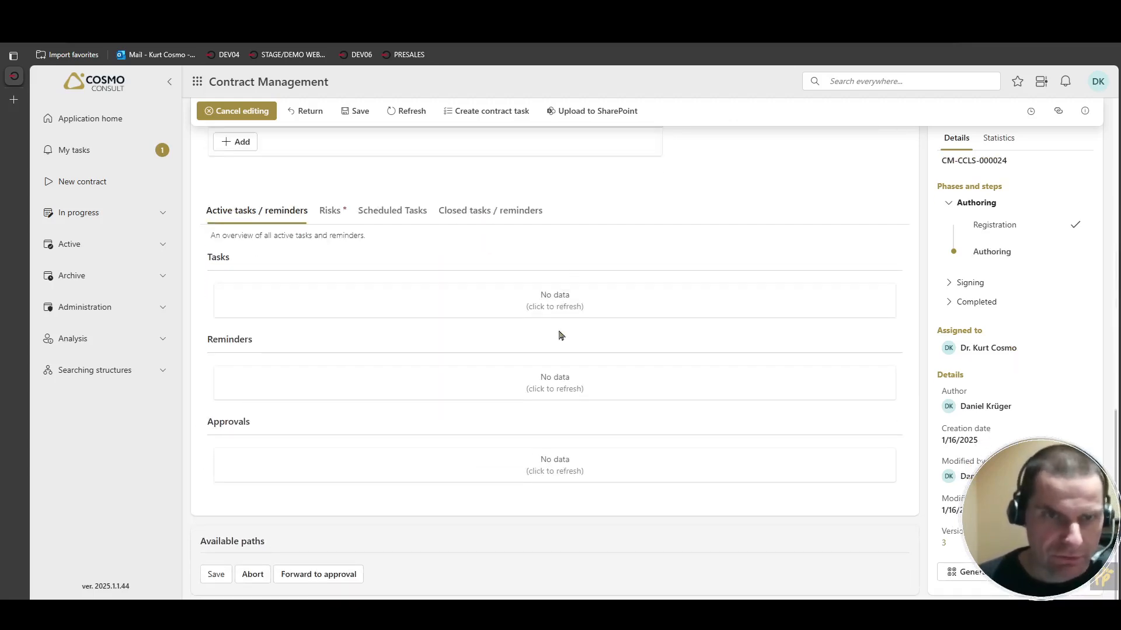
left_click(332, 575)
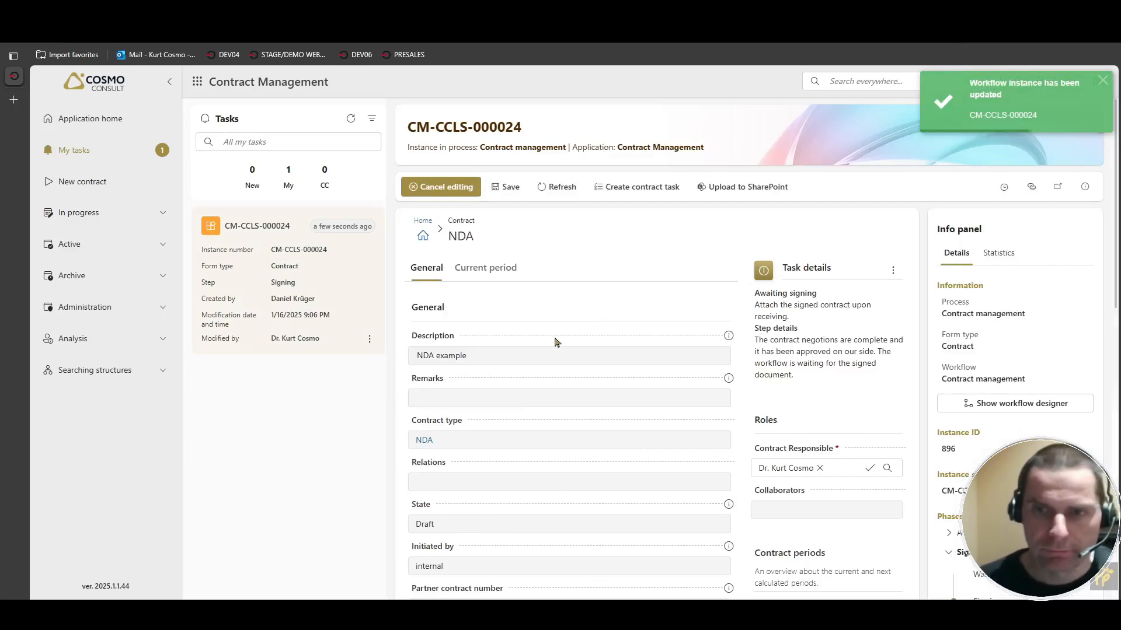
Mark the contract as signed, dismissing the error dialog and retrying the Contract signed path.
scroll(555, 342, "down", 10)
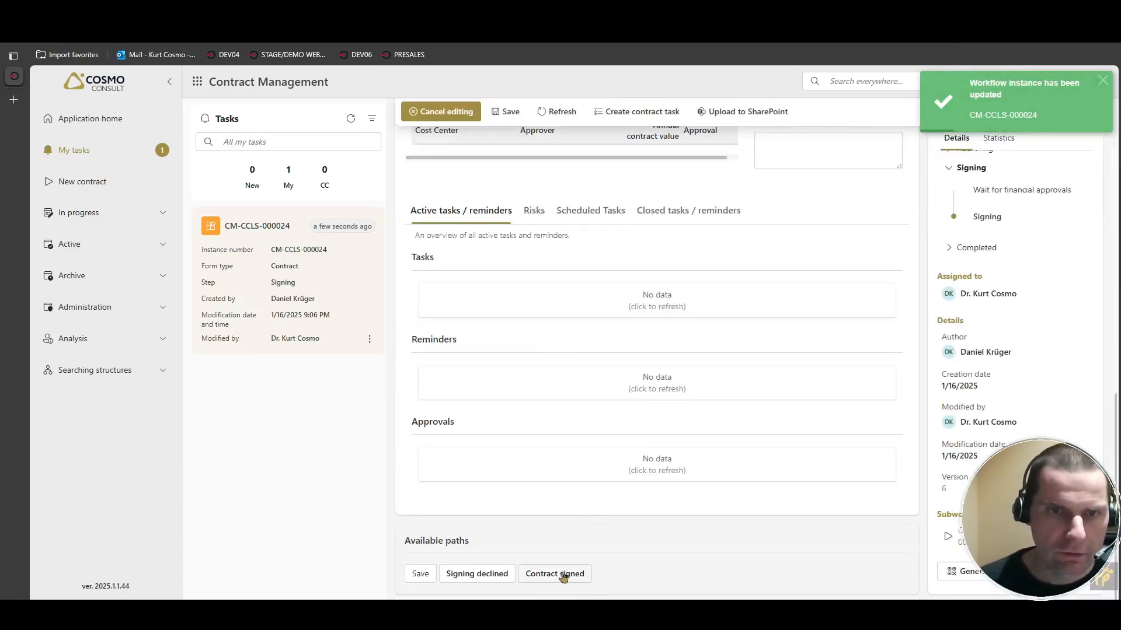
left_click(567, 577)
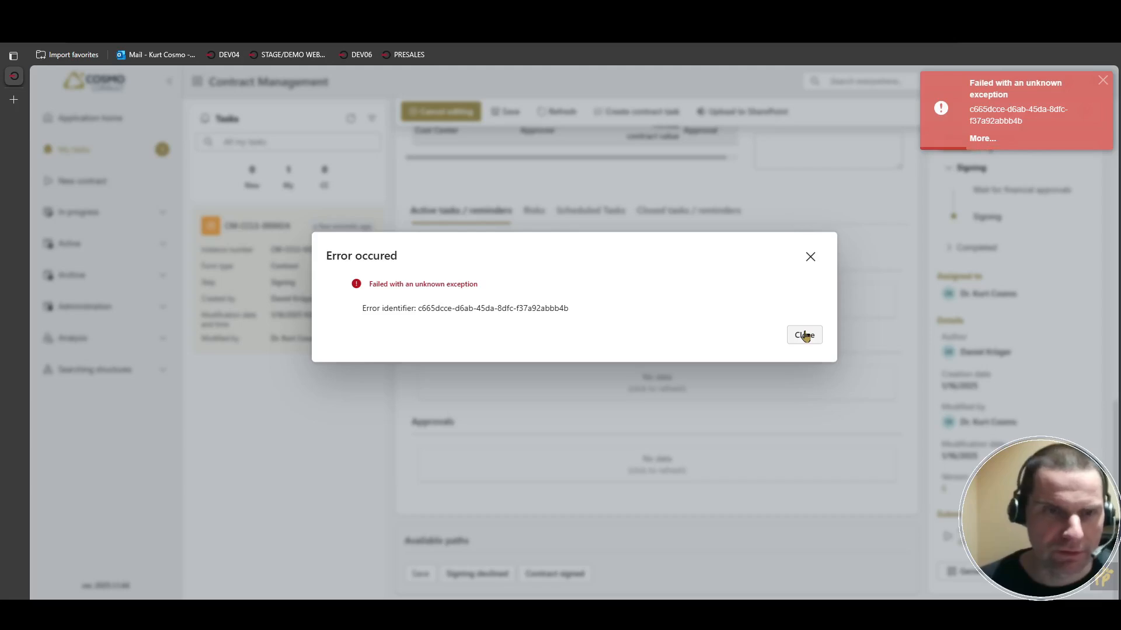
left_click(804, 335)
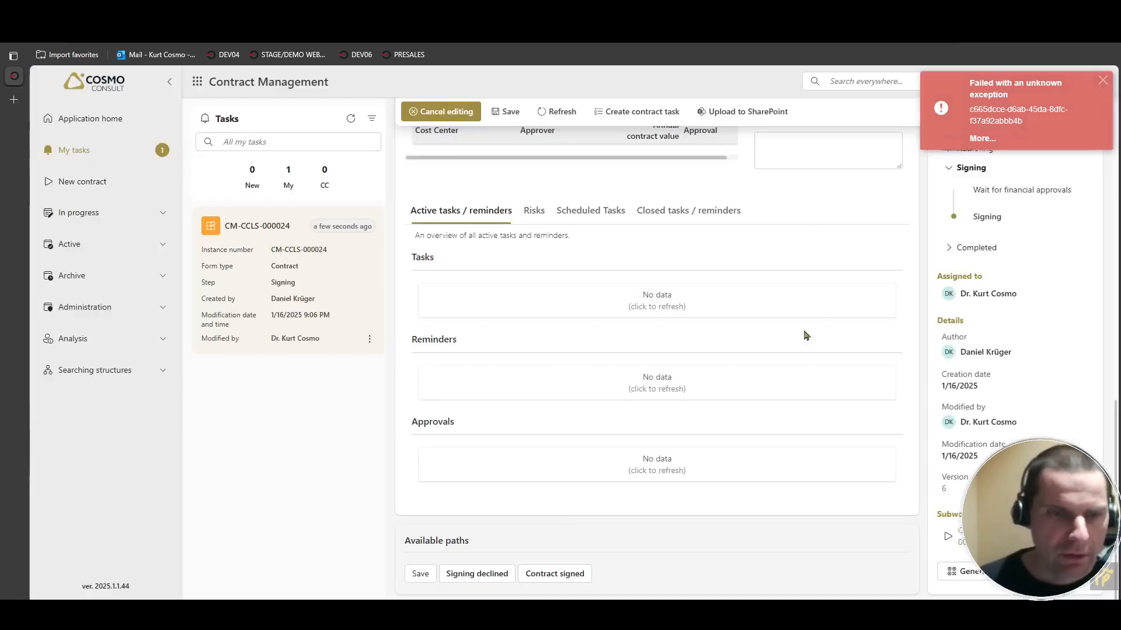
left_click(556, 576)
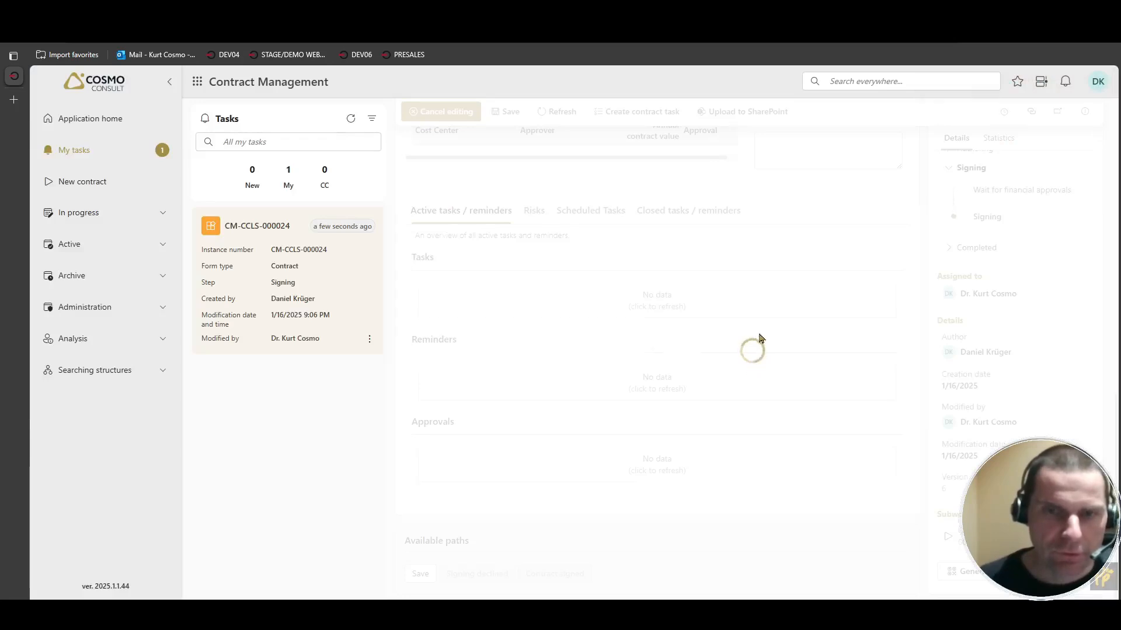
Open the instance history and examine the exception details of the Contract signed transition.
left_click(1012, 117)
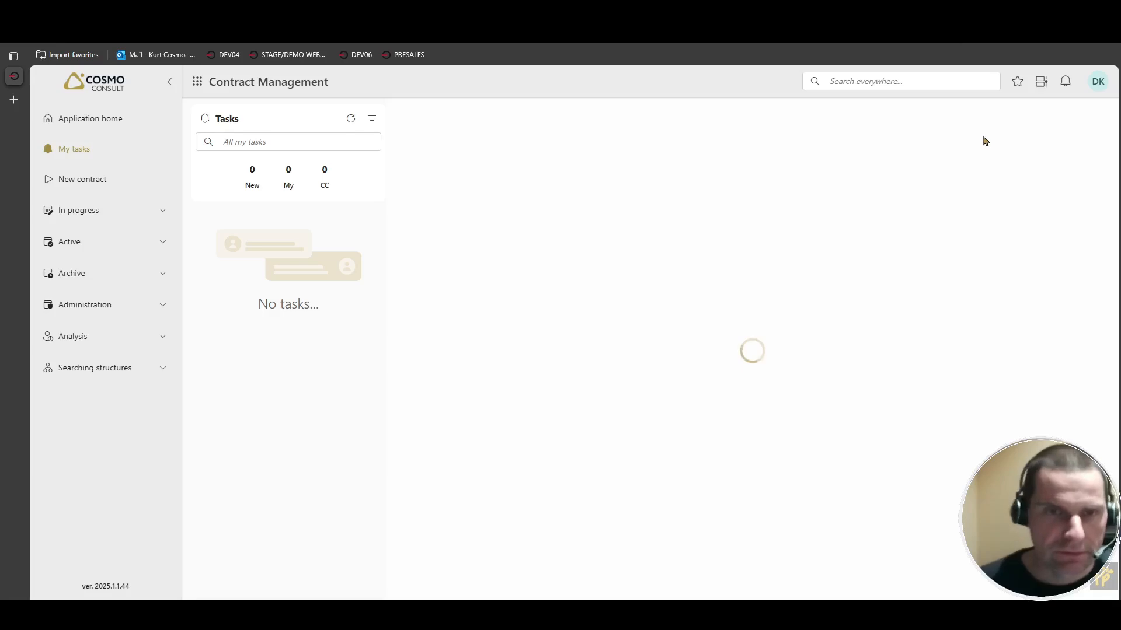
left_click(1004, 186)
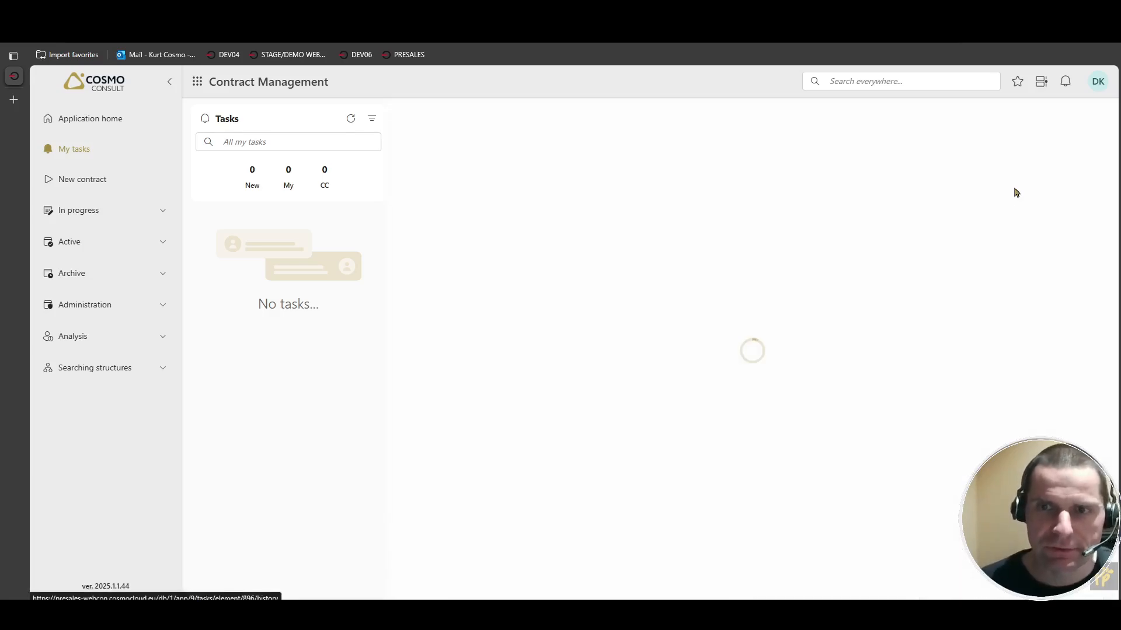
scroll(871, 238, "right", 2)
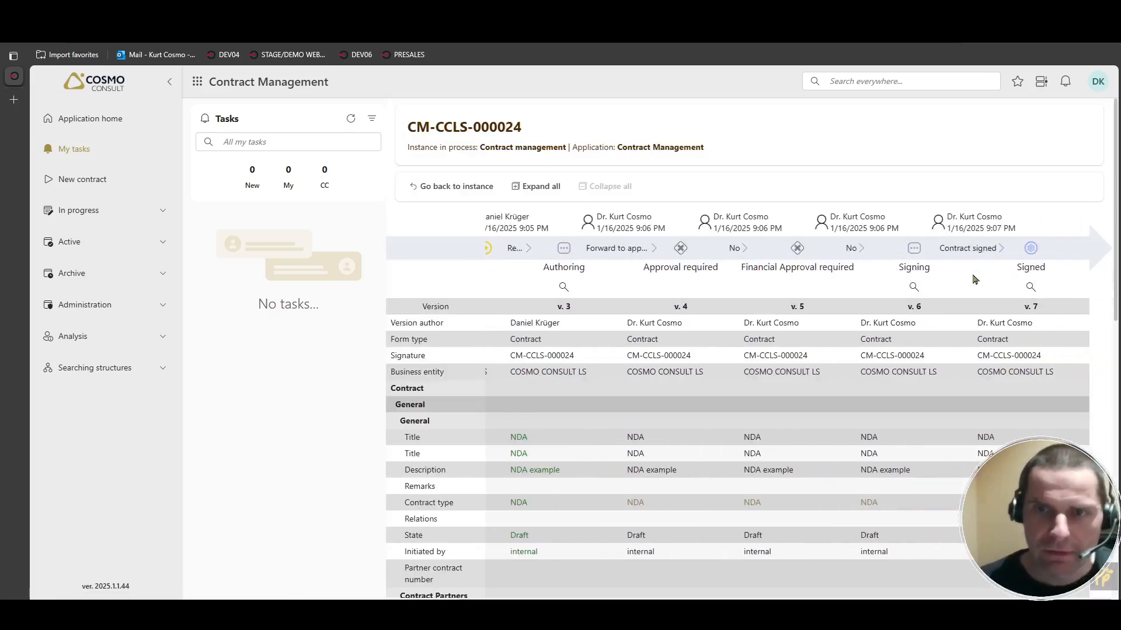
left_click(987, 255)
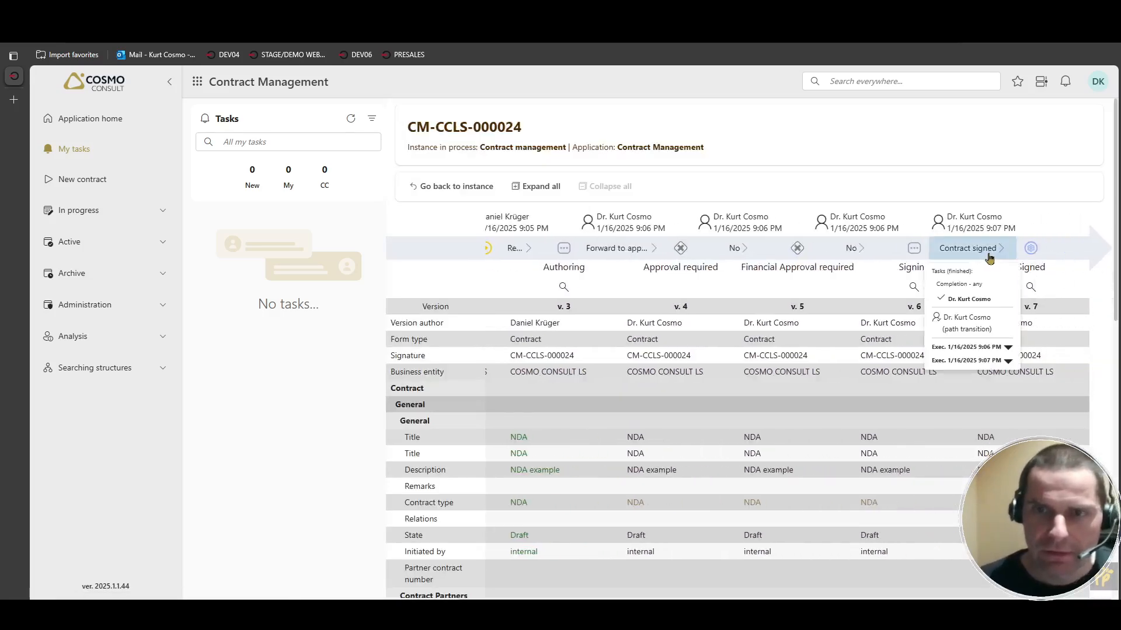
left_click(1008, 348)
left_click(981, 363)
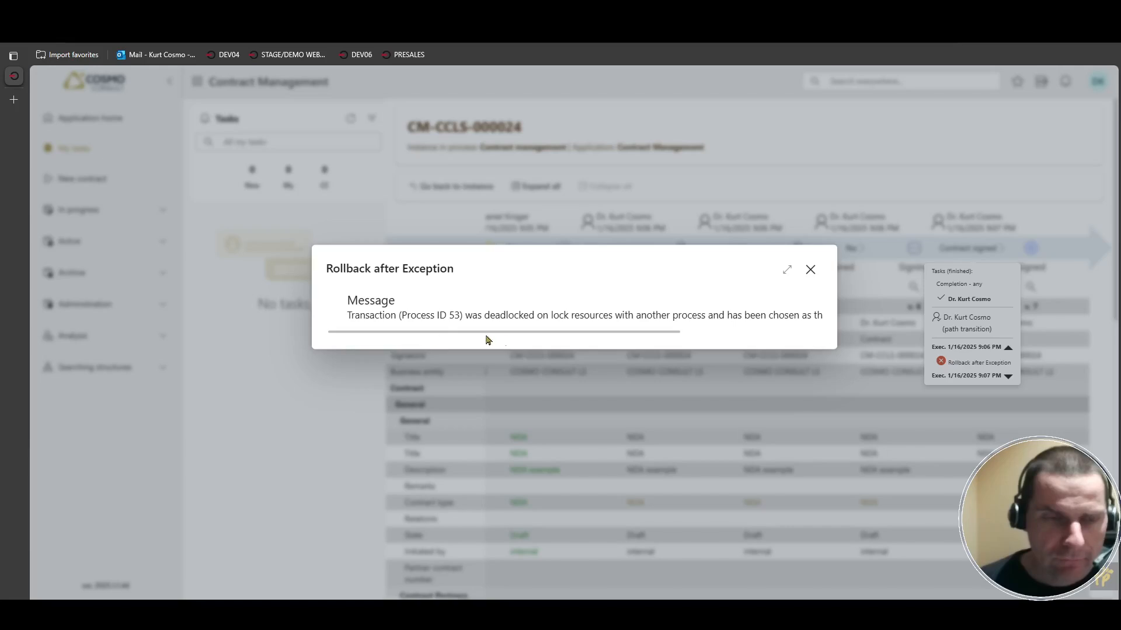
left_click_drag(484, 318, 676, 316)
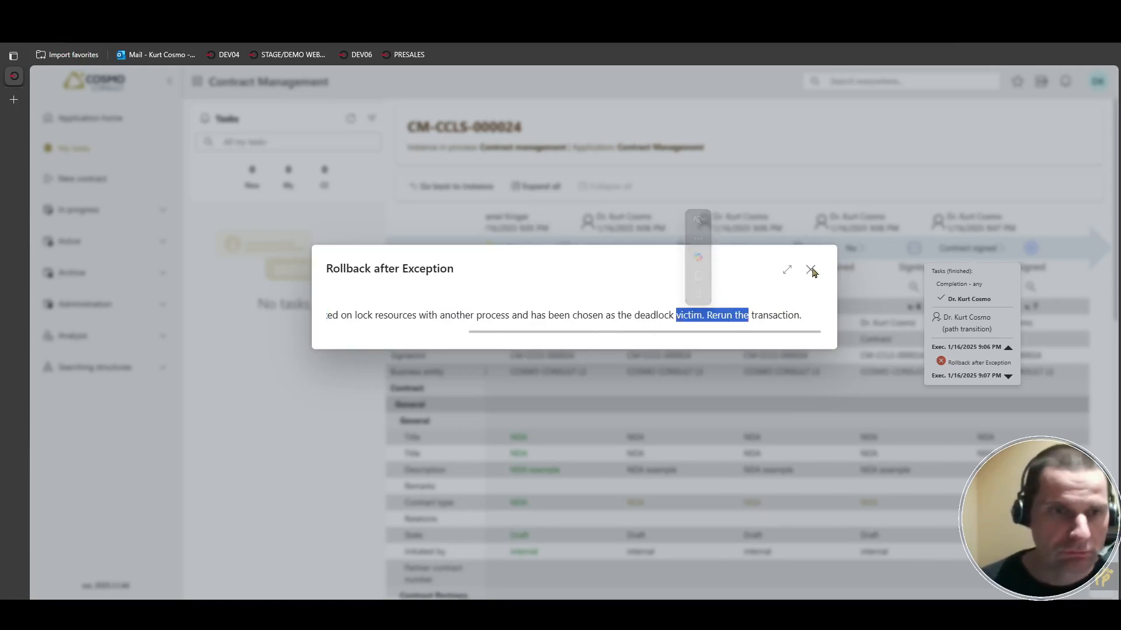
Close the exception details and return to the CM-CCLS-000024 instance.
left_click(811, 270)
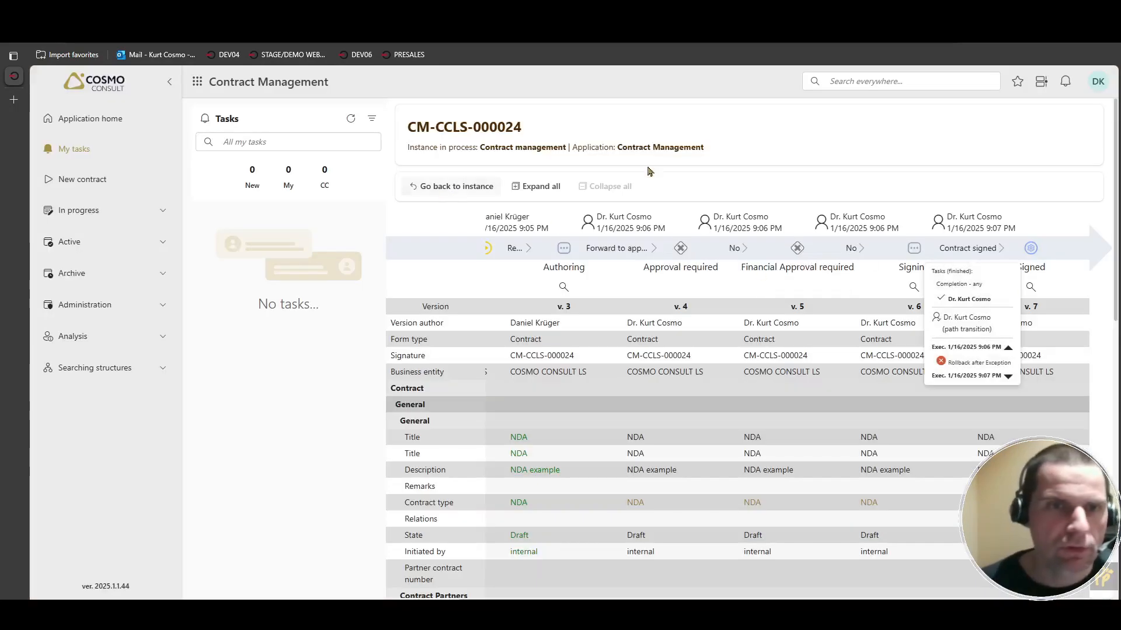
left_click(444, 186)
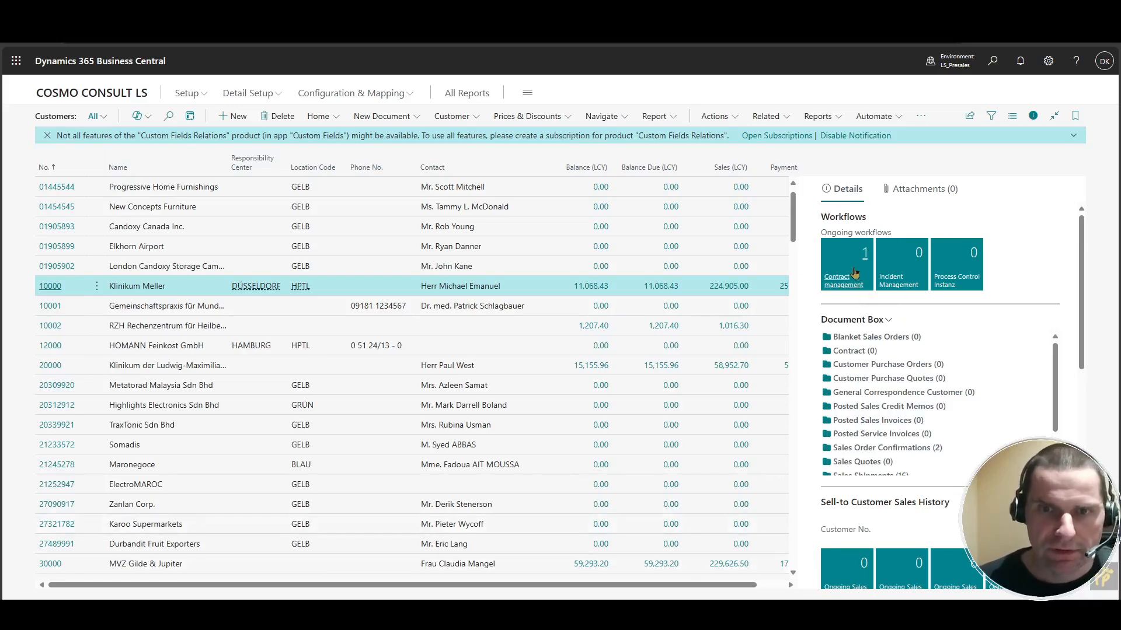
Check Klinikum Meller's active Contract management workflow instance and open the Contract folder in the customer's Document Box.
left_click(854, 273)
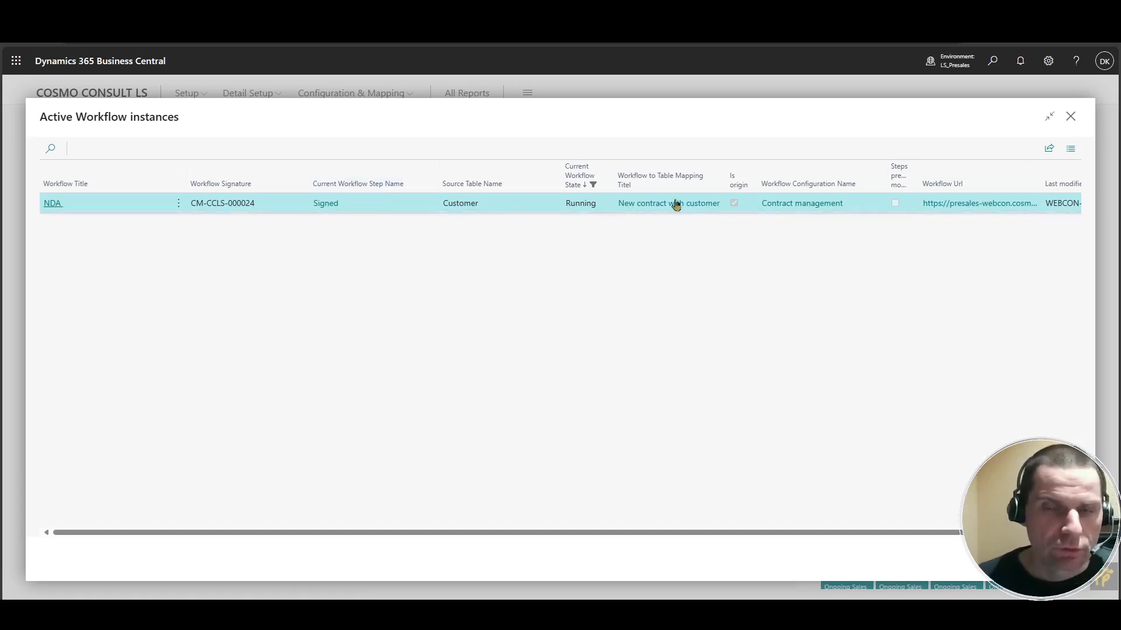
left_click(1074, 118)
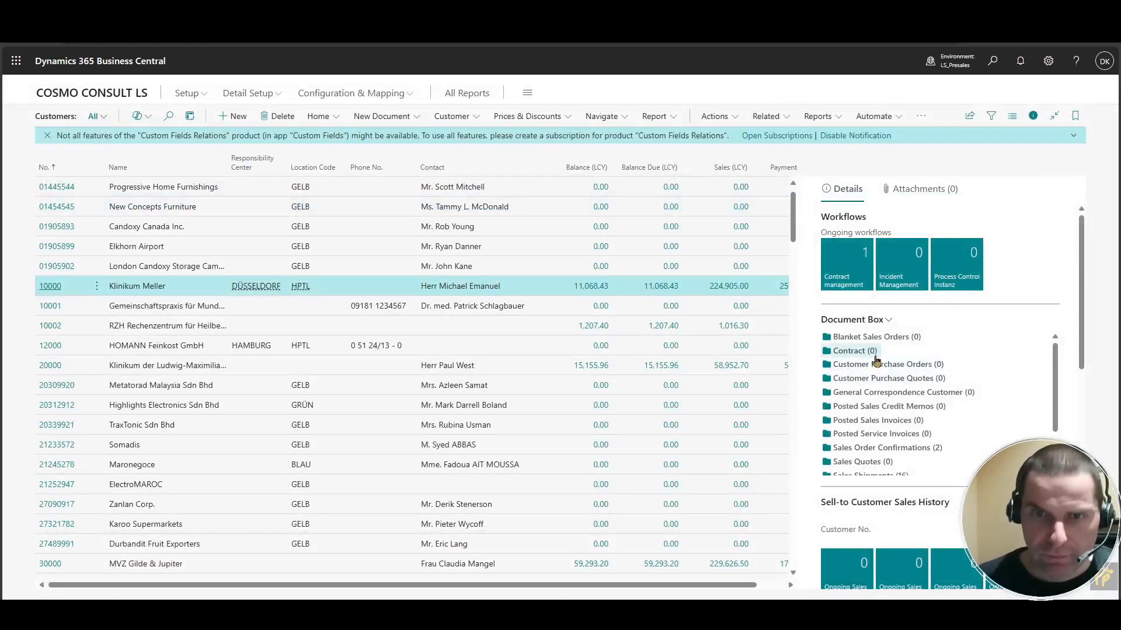
left_click(887, 324)
left_click(861, 338)
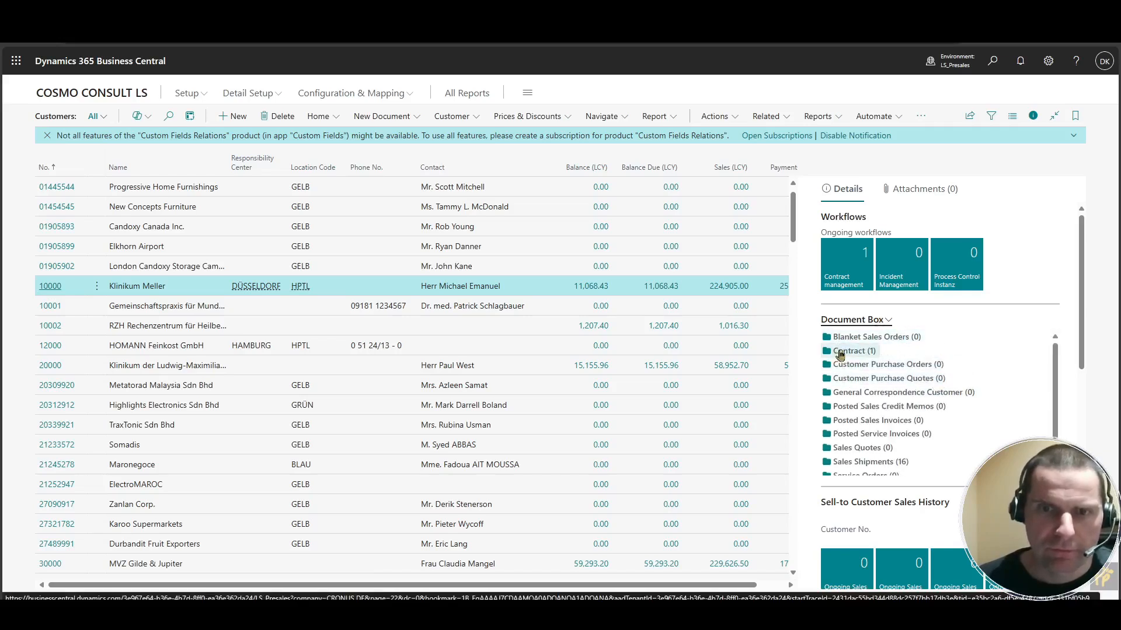
left_click(875, 351)
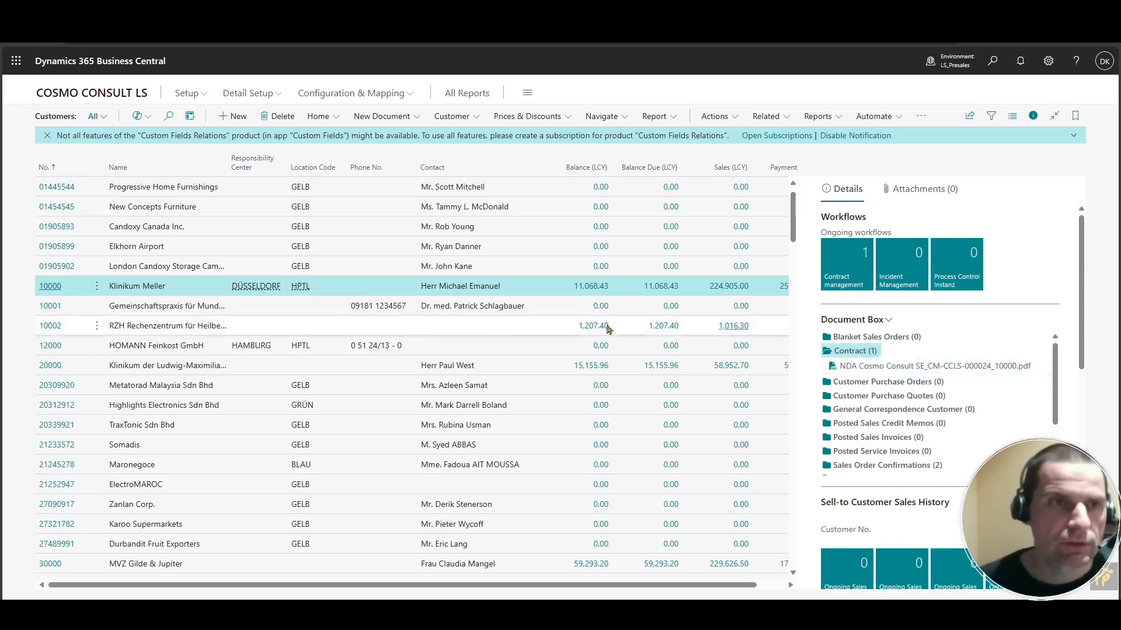
Switch to the SharePoint Verträge library, refresh it to check for the new NDA file, and return to Business Central.
key("ctrl+Tab")
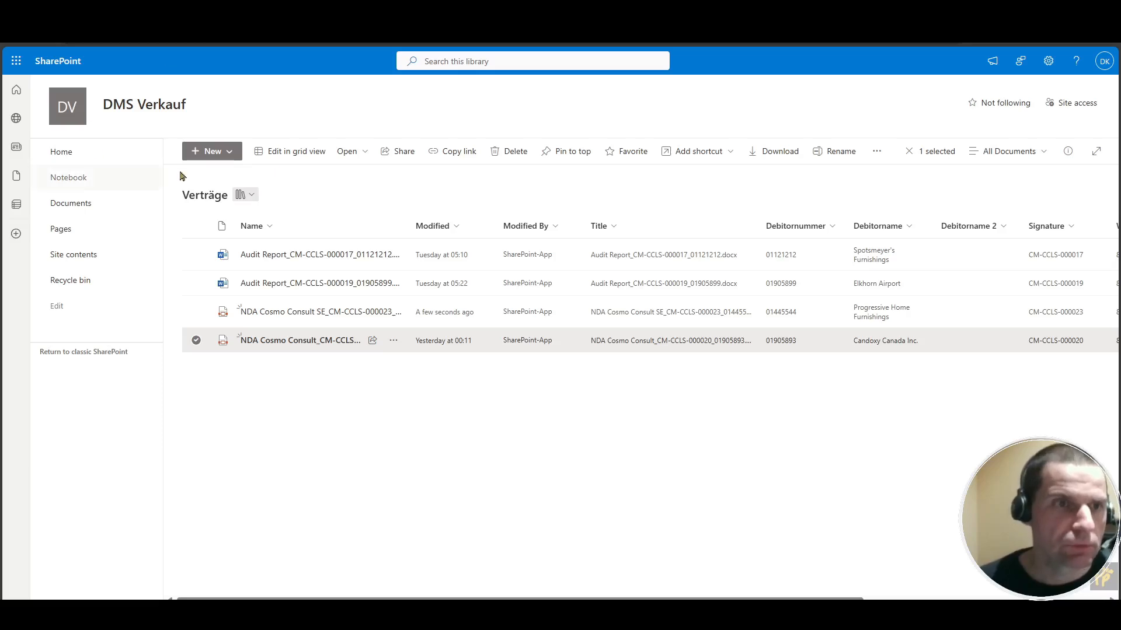
key("F5")
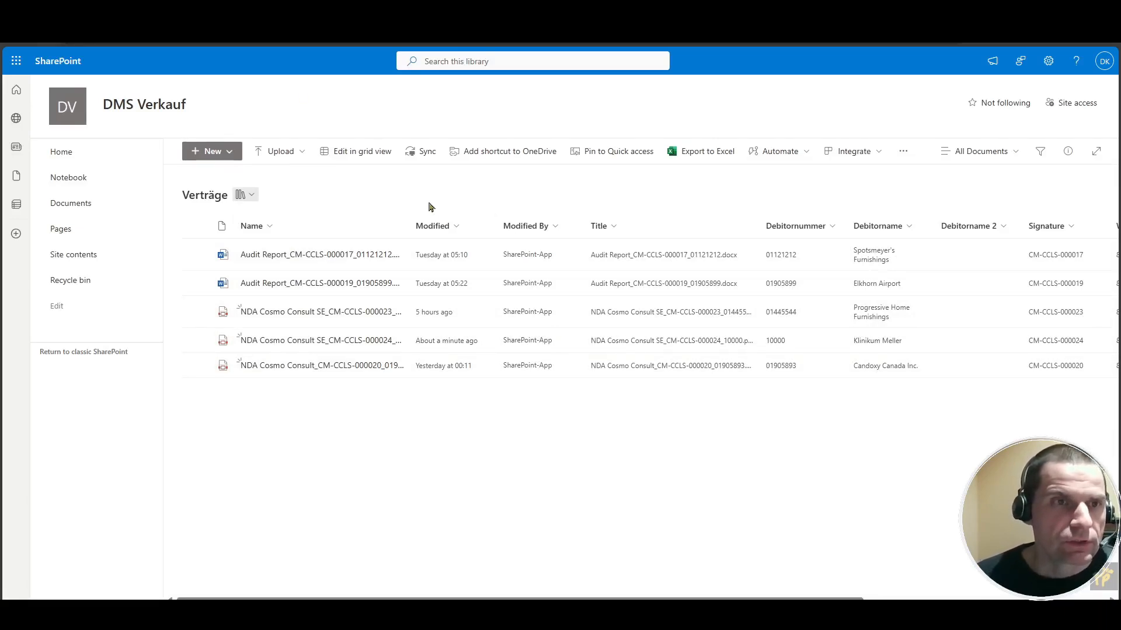
key("ctrl+Tab")
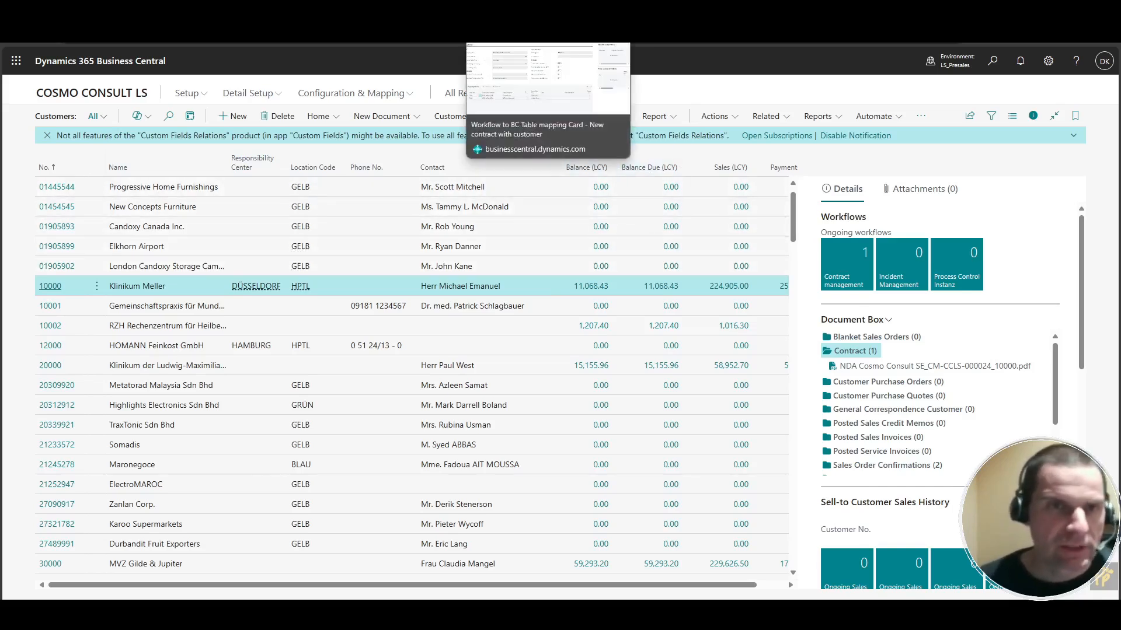
Open the New contract with customer table mapping card and review its BC source settings and mapping details.
left_click(513, 11)
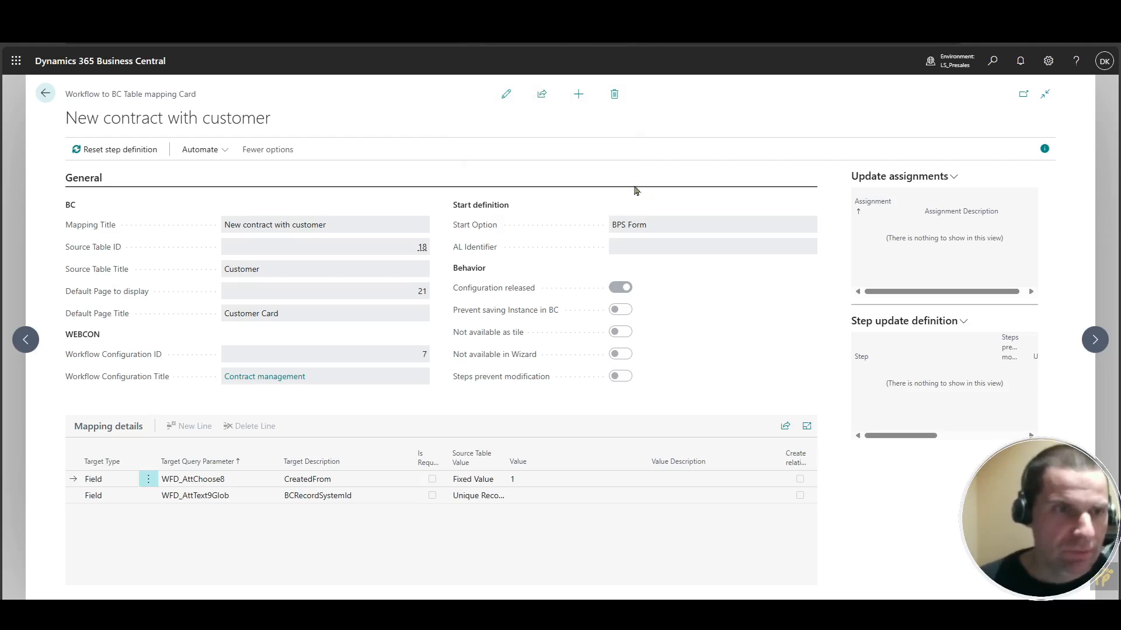
mouse_move(143, 191)
left_mouse_down()
mouse_move(43, 204)
mouse_move(98, 325)
mouse_move(379, 317)
mouse_move(312, 211)
left_mouse_up()
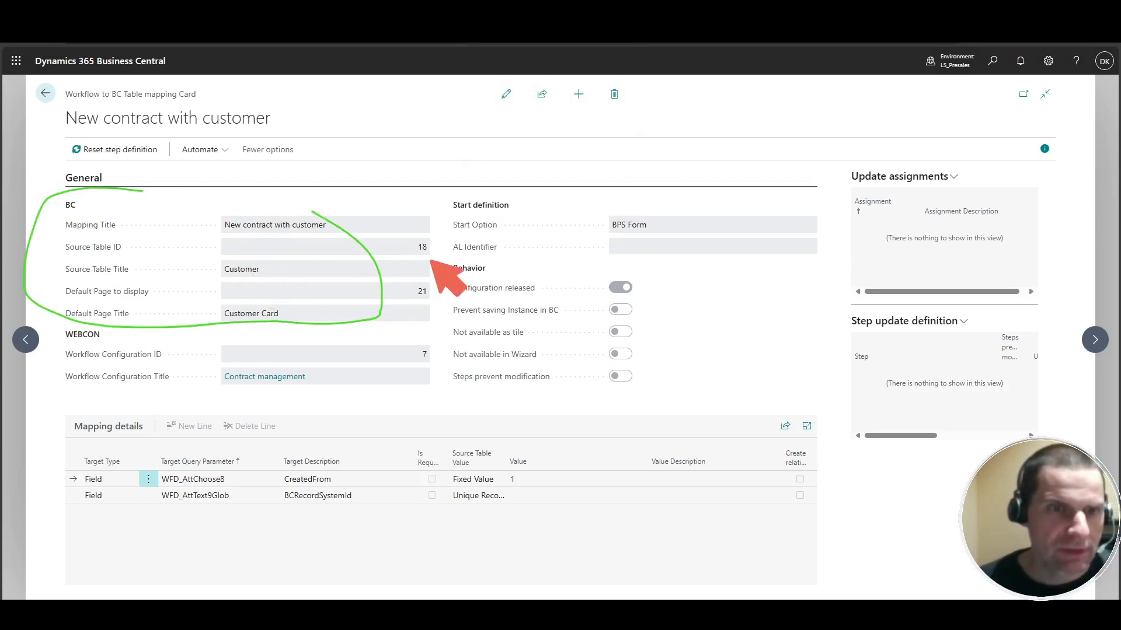
key("Escape")
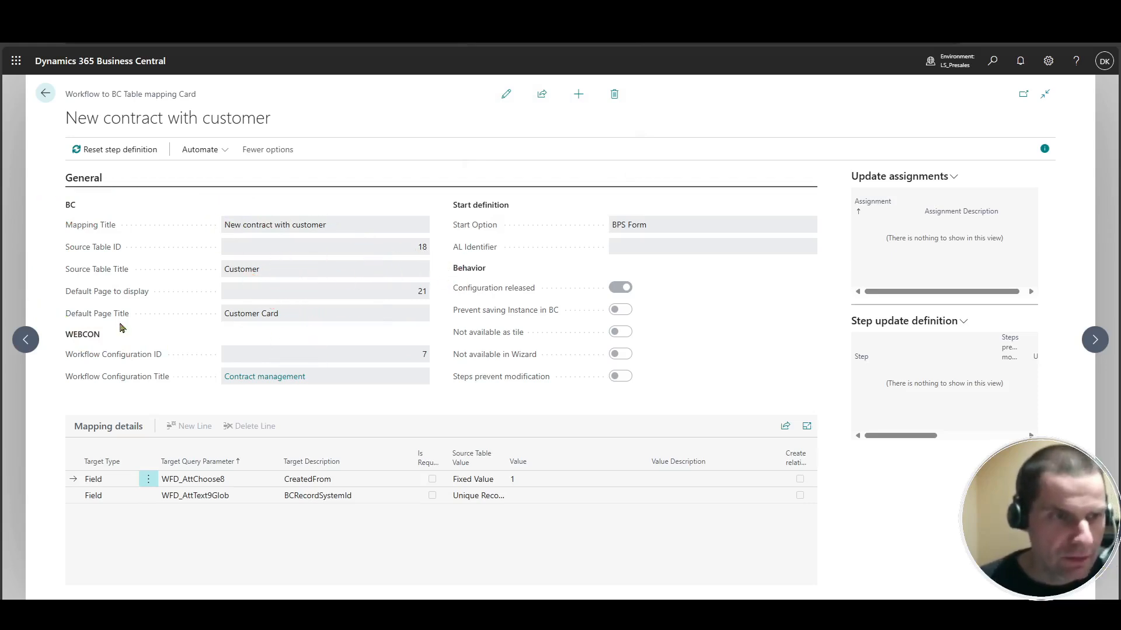
key("ctrl+2")
mouse_move(136, 323)
left_mouse_down()
mouse_move(81, 390)
mouse_move(187, 320)
mouse_move(66, 318)
left_mouse_up()
key("Escape")
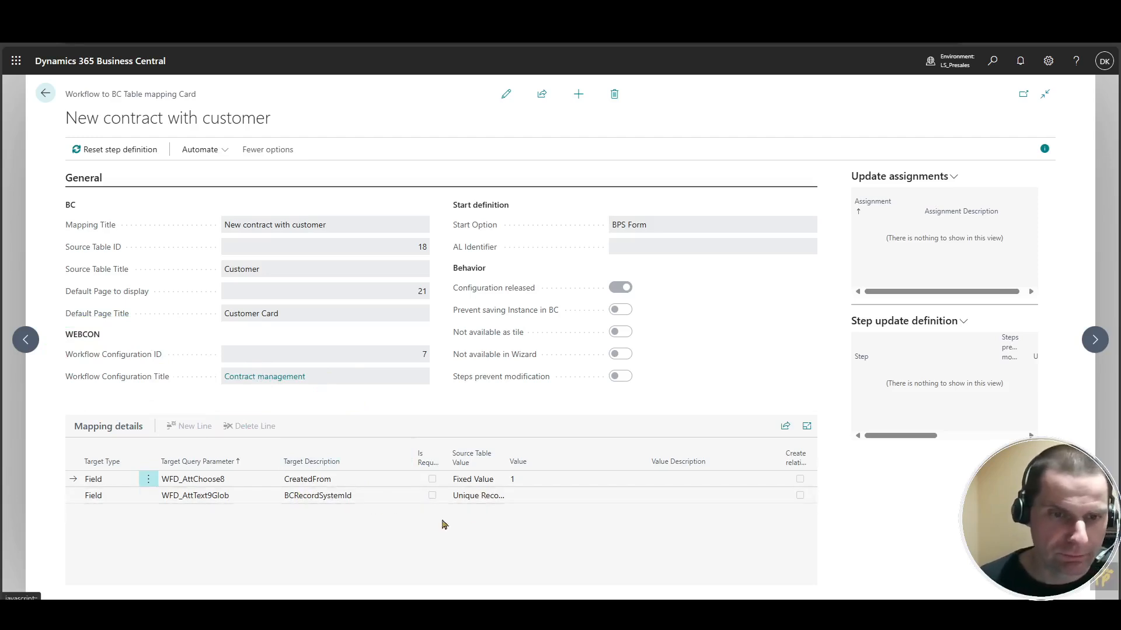
mouse_move(513, 485)
left_mouse_down()
mouse_move(430, 520)
mouse_move(408, 517)
mouse_move(502, 496)
left_mouse_up()
mouse_move(346, 474)
left_mouse_down()
mouse_move(257, 496)
mouse_move(337, 477)
left_mouse_up()
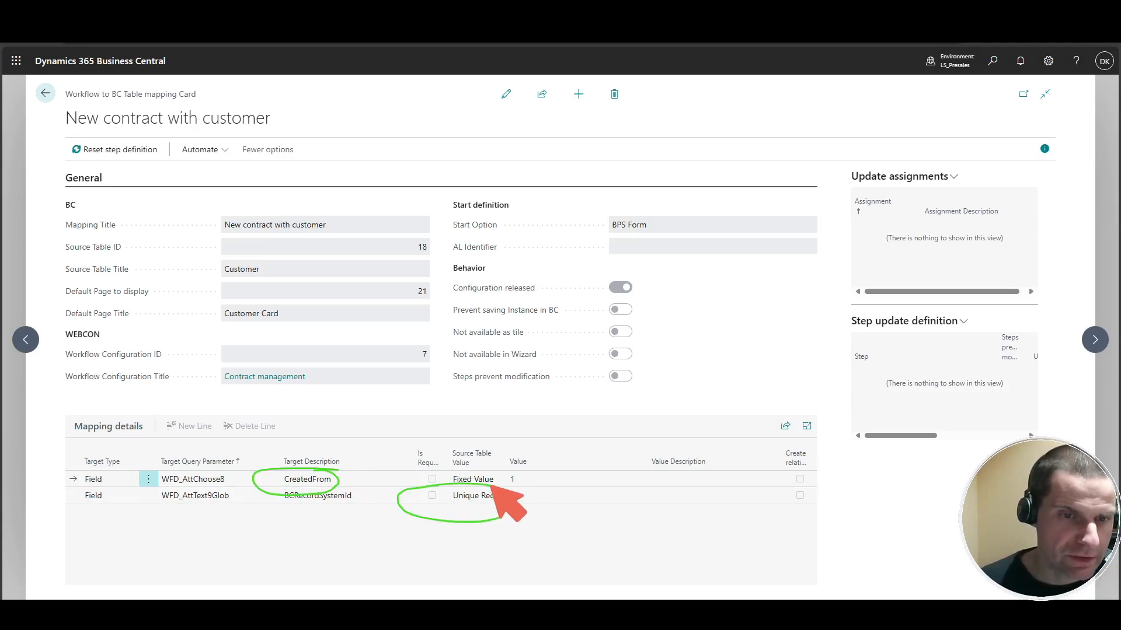
key("Escape")
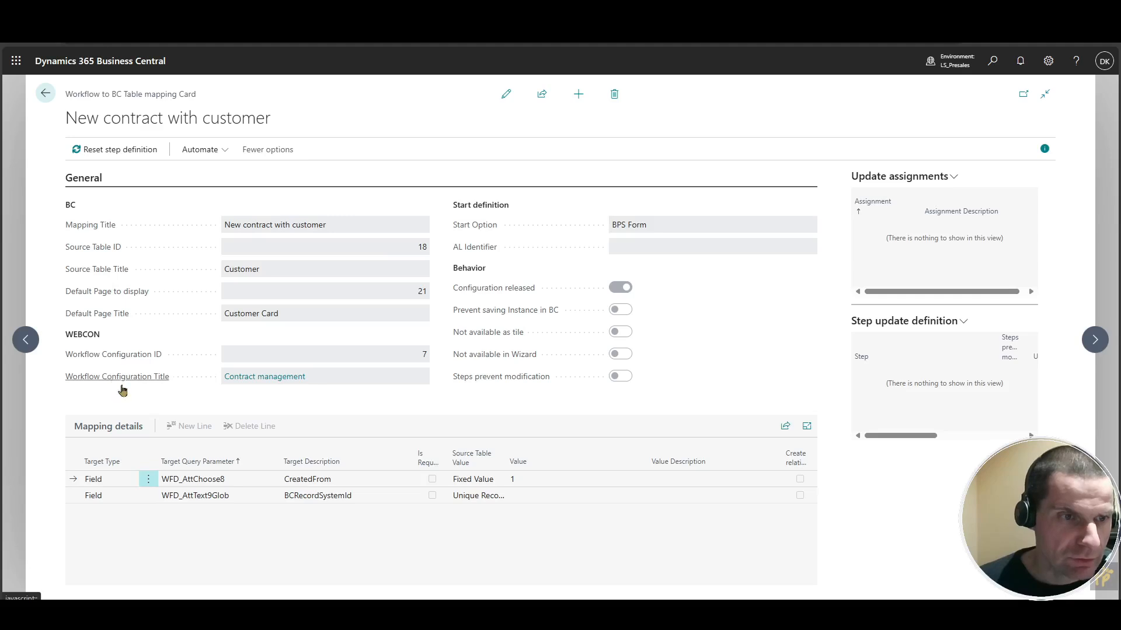
Open the Contract management workflow configuration and review its WEBCON application, process, workflow, form type and special field settings.
left_click(265, 377)
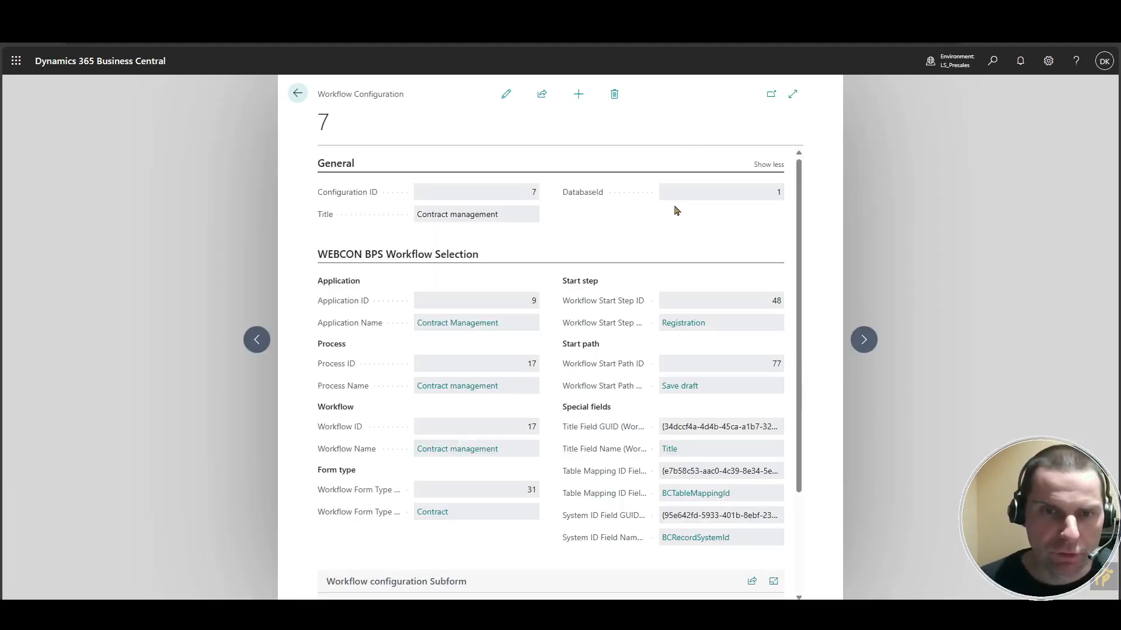
scroll(677, 211, "down", 1)
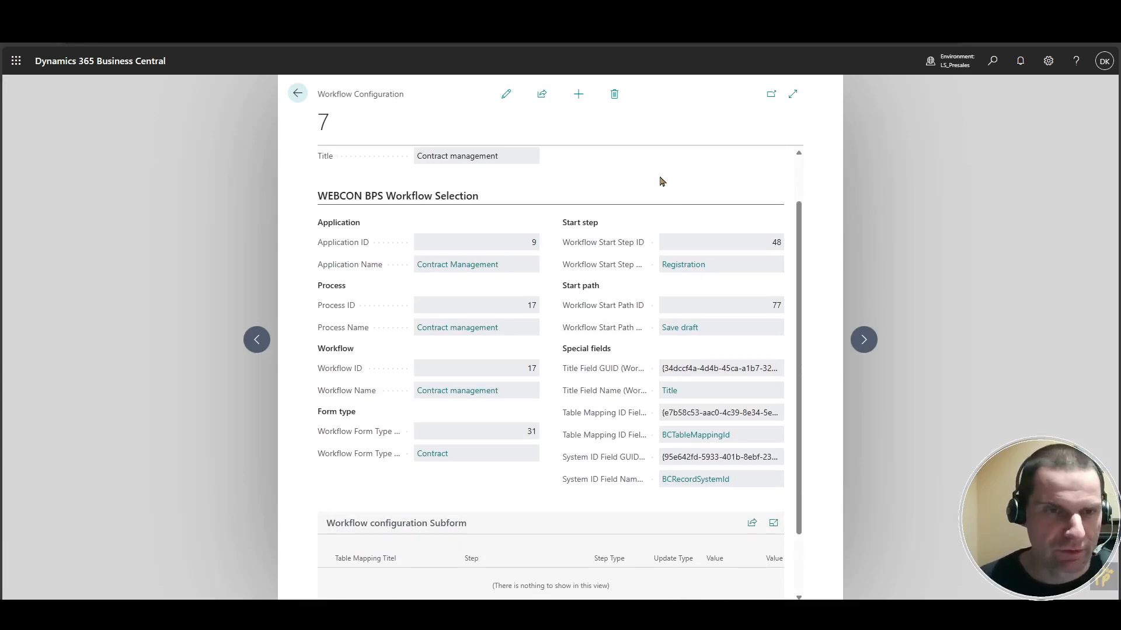
scroll(665, 185, "up", 1)
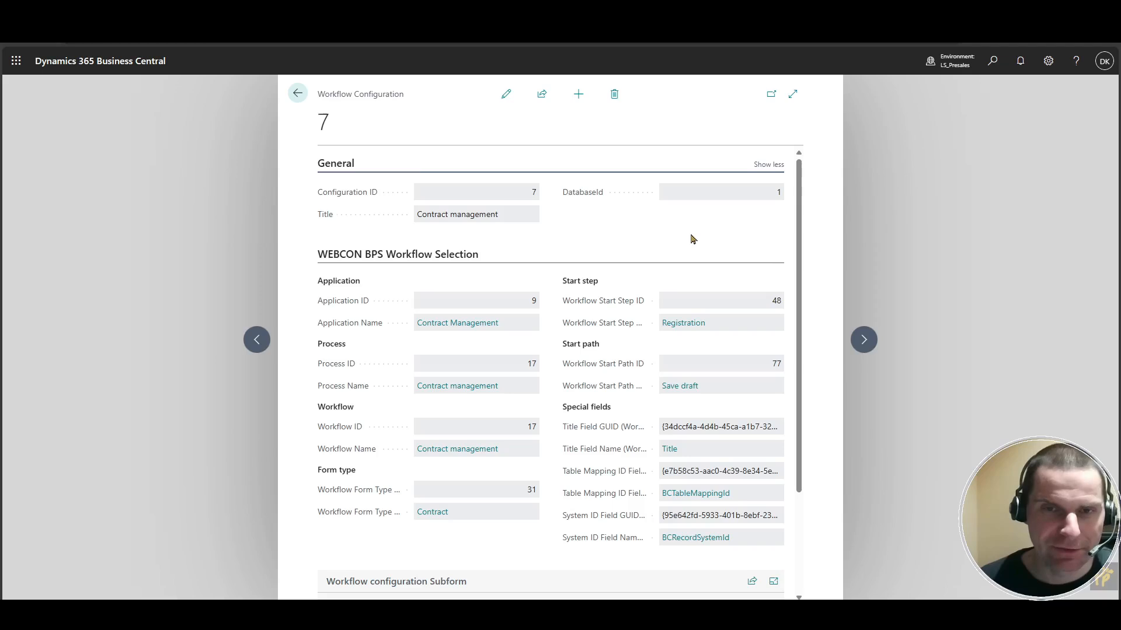
scroll(694, 238, "down", 1)
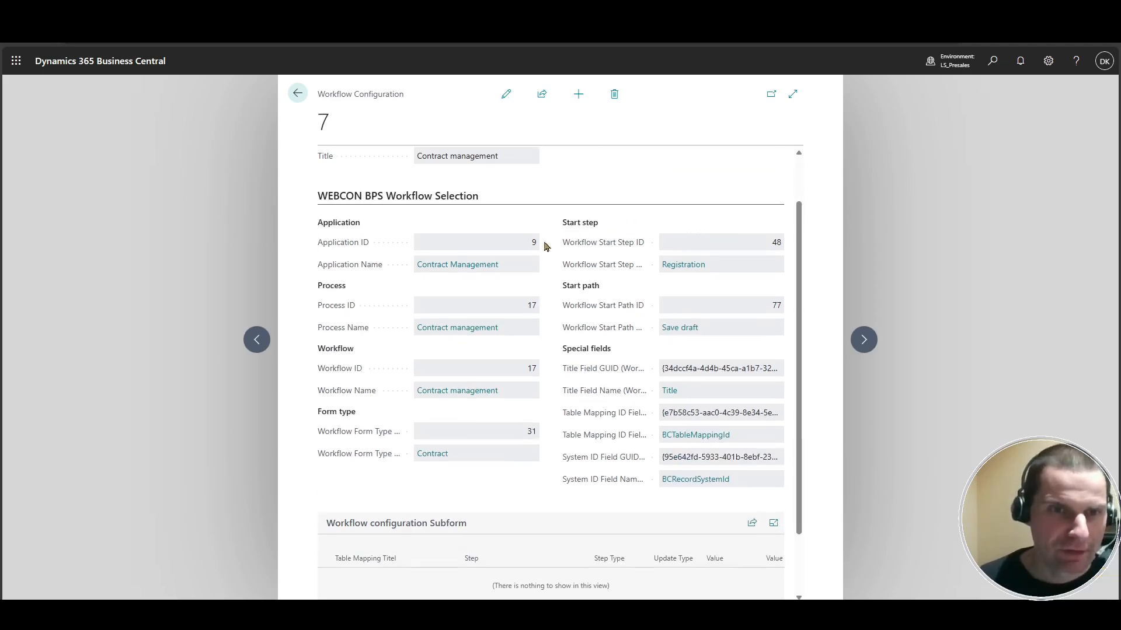
left_click_drag(527, 250, 559, 248)
left_click_drag(505, 311, 562, 312)
left_click_drag(519, 376, 541, 378)
left_click_drag(516, 442, 538, 449)
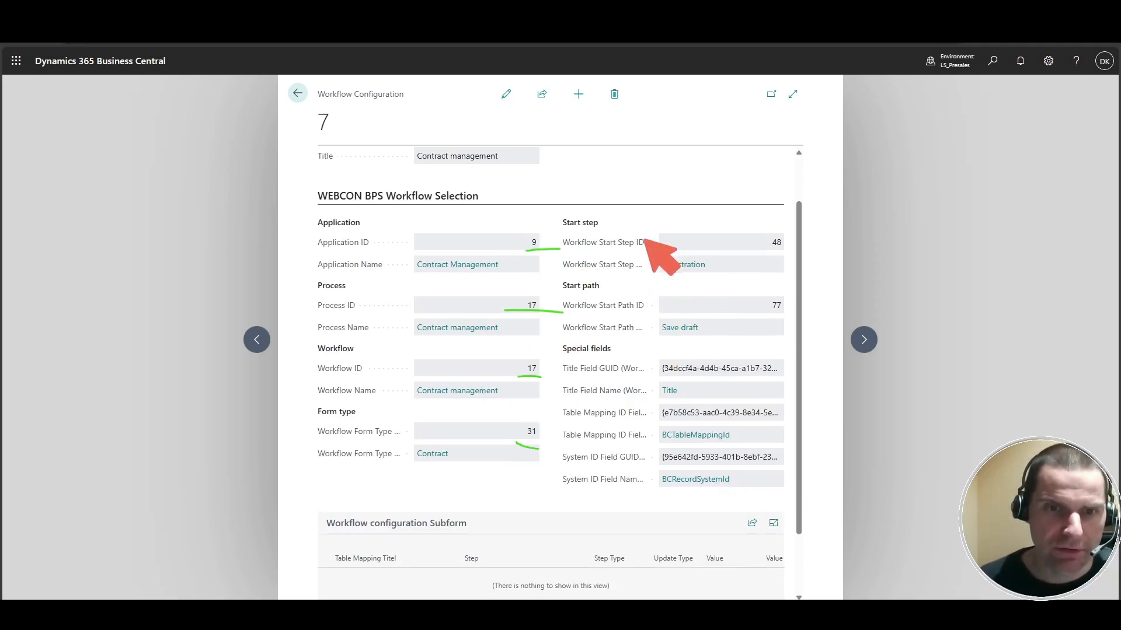
mouse_move(657, 343)
left_mouse_down()
mouse_move(660, 516)
mouse_move(681, 499)
left_mouse_up()
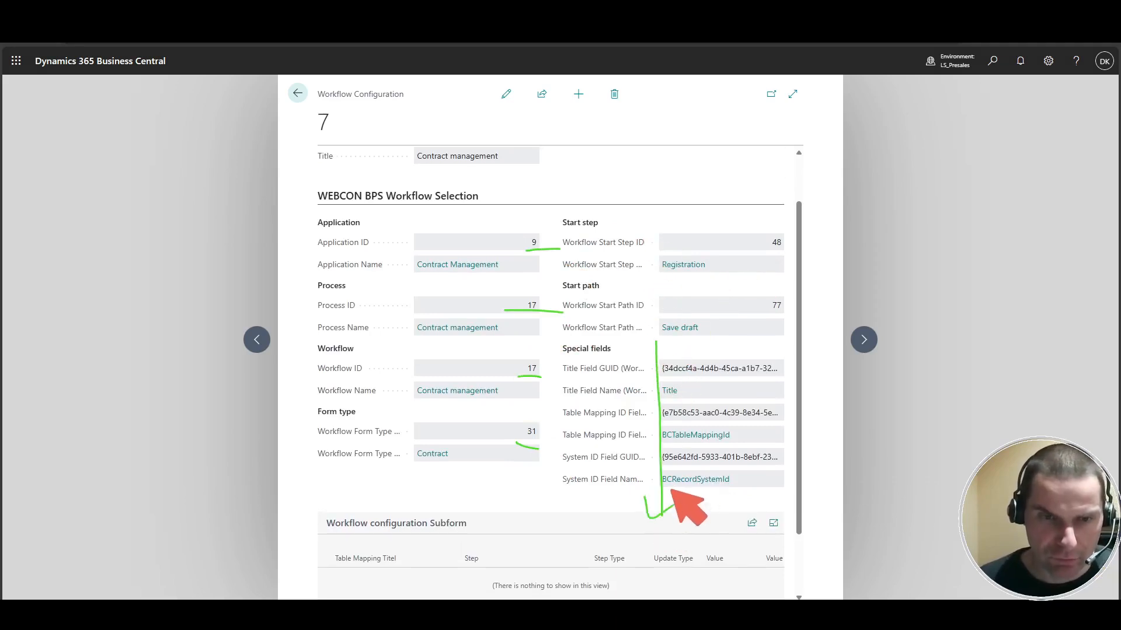
key("Escape")
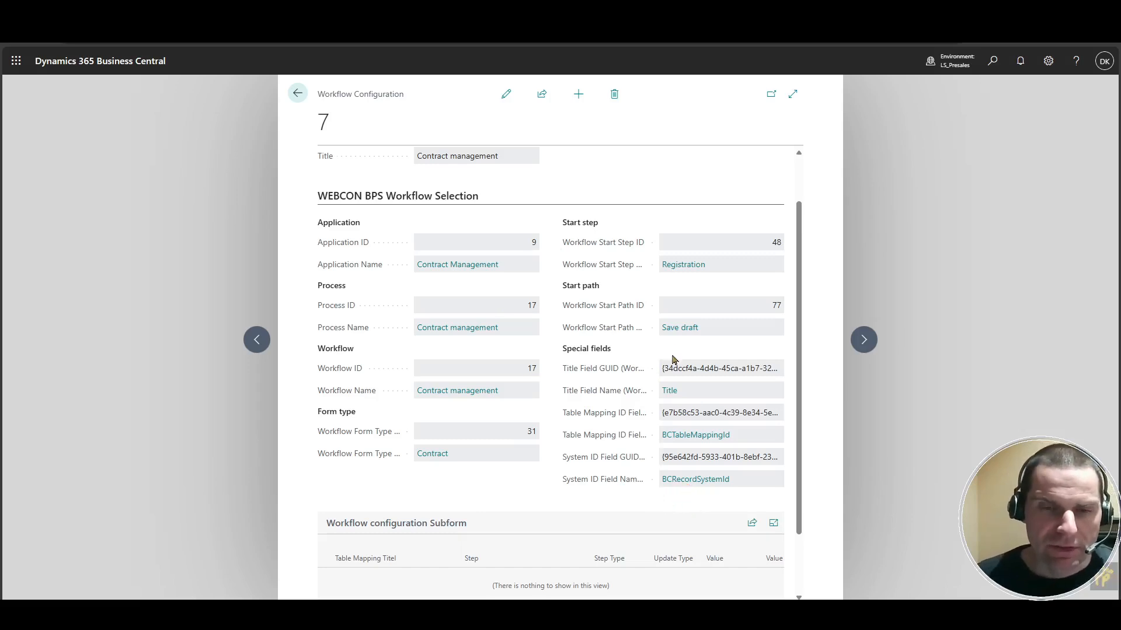